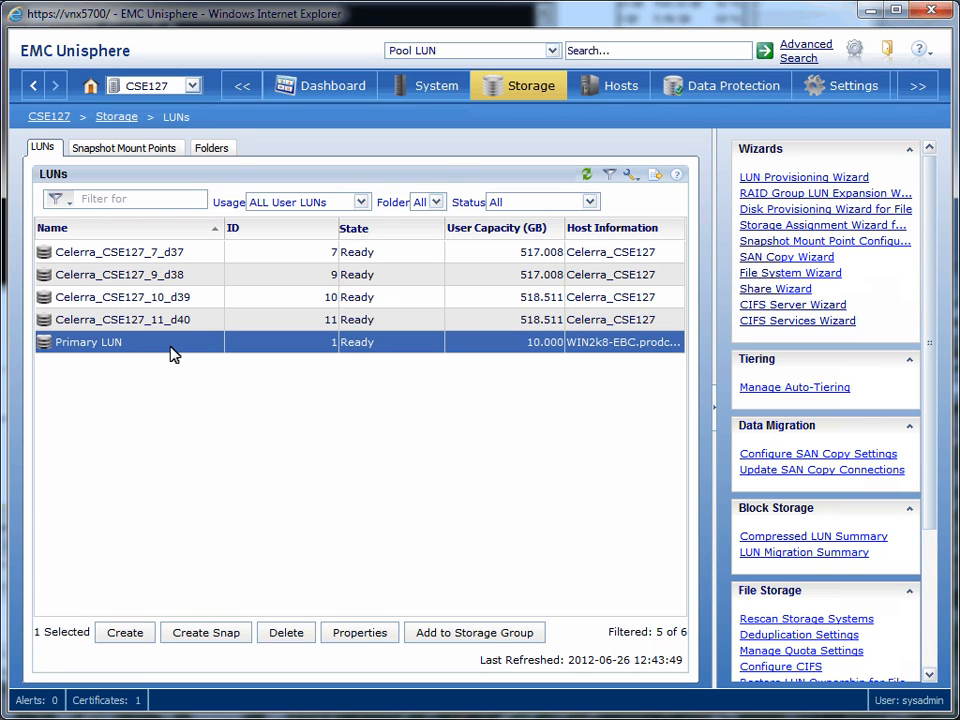
Create a snapshot of Primary LUN named snap1.
{"action": "right_click", "coordinate": [171, 348]}
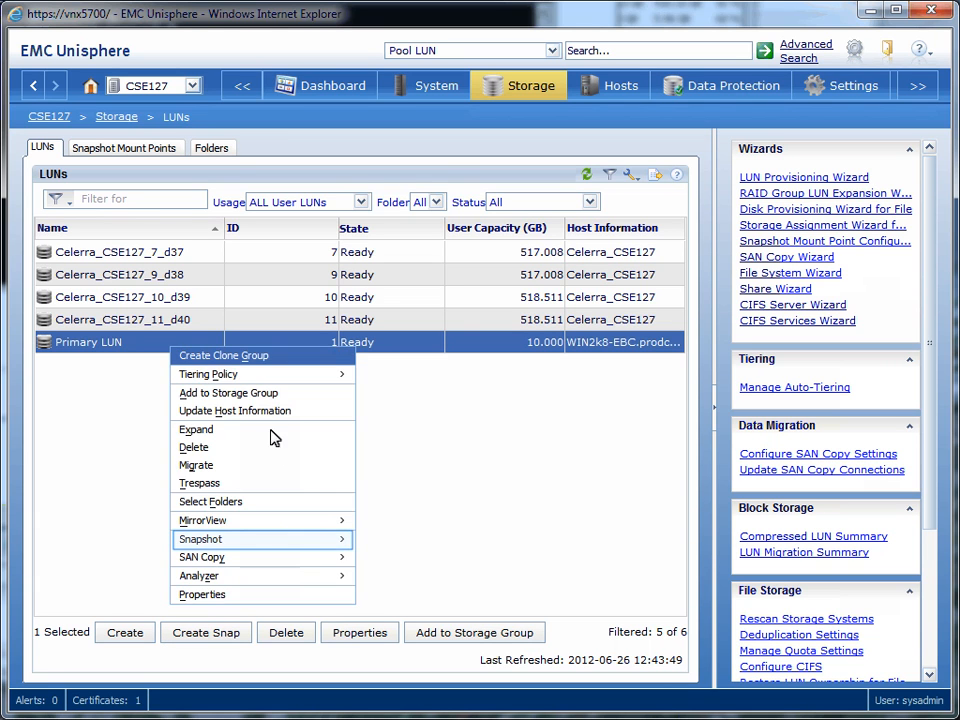
{"action": "mouse_move", "coordinate": [317, 541]}
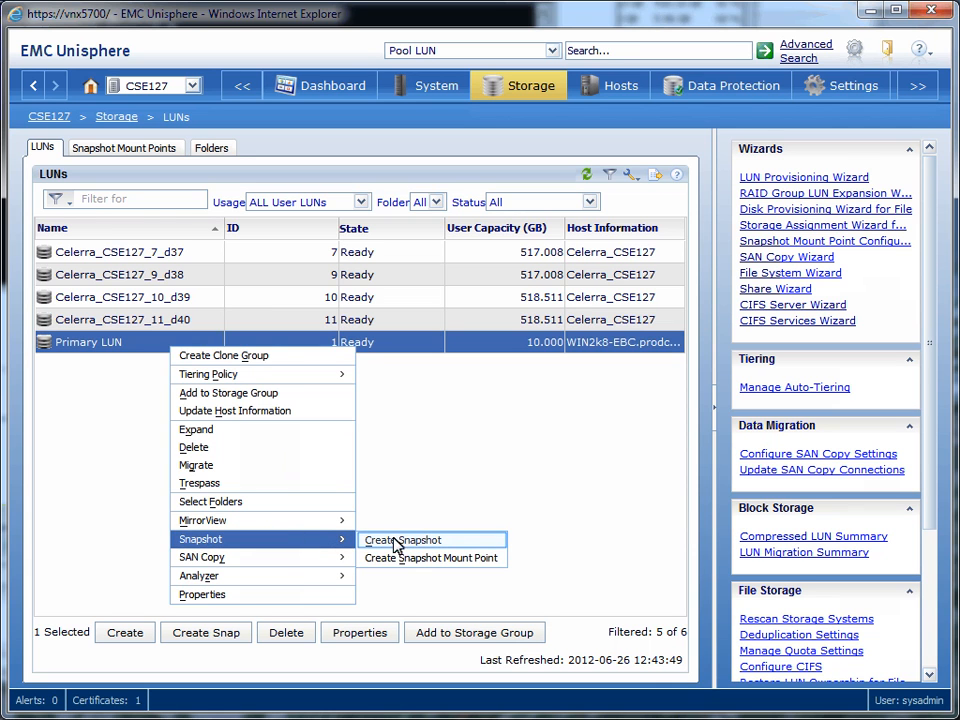
{"action": "left_click", "coordinate": [432, 542]}
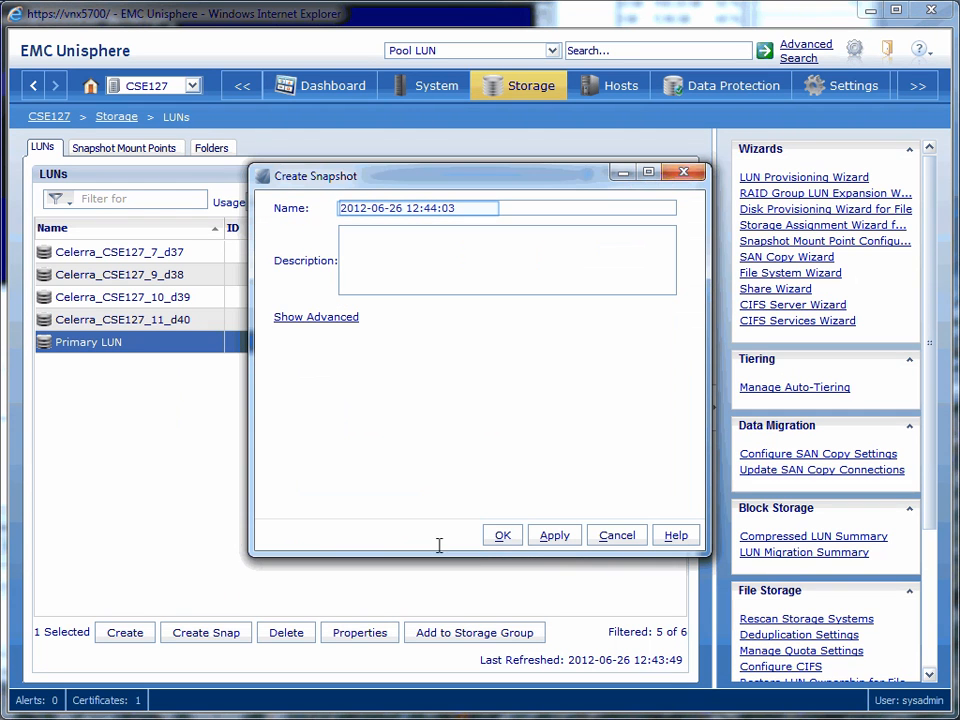
{"action": "left_click", "coordinate": [485, 209]}
{"action": "key", "text": "ctrl+a"}
{"action": "type", "text": "snap1"}
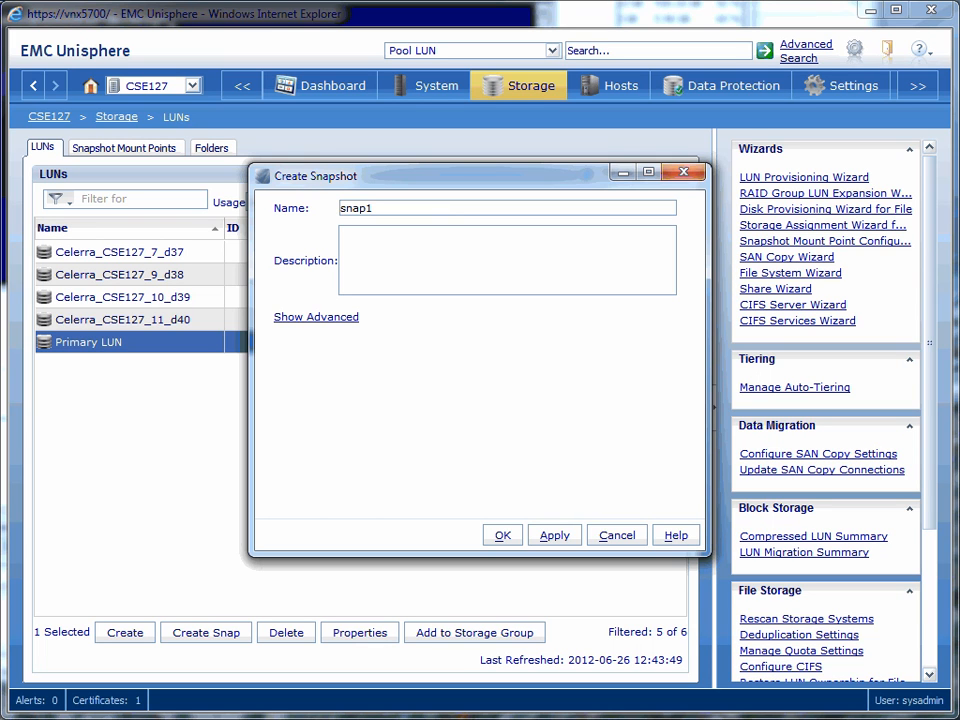
{"action": "left_click", "coordinate": [505, 537]}
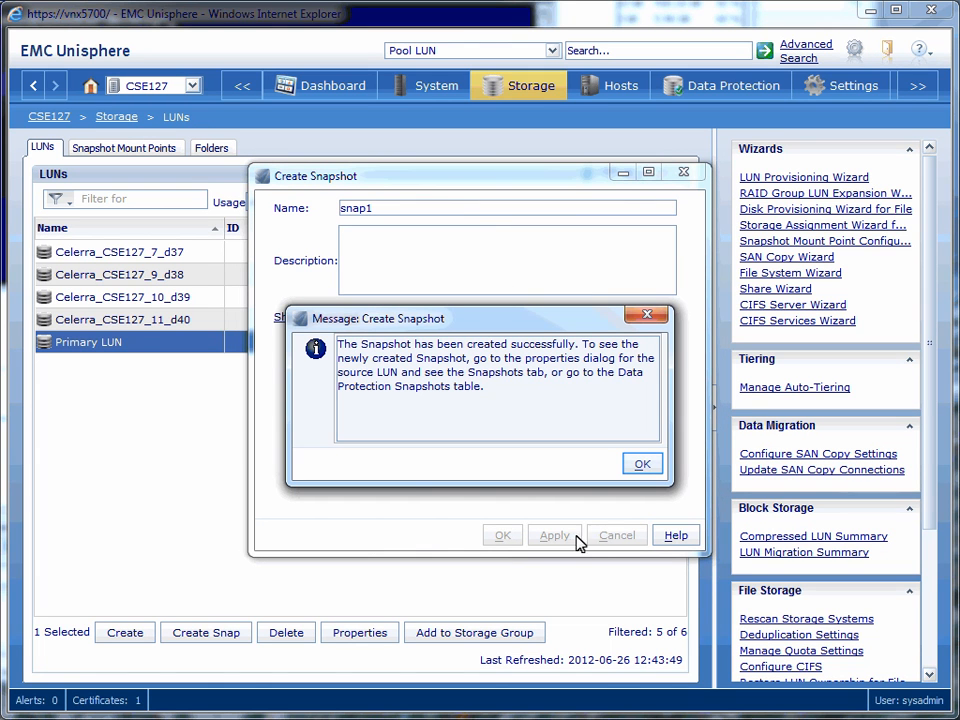
{"action": "left_click", "coordinate": [642, 466]}
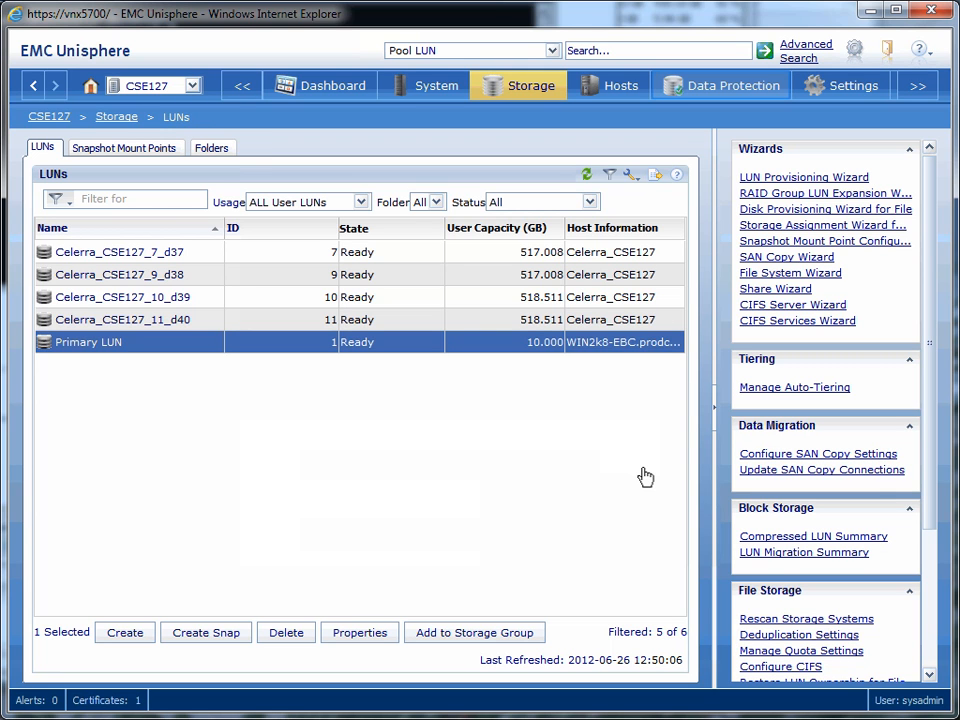
Open the LUN Snapshots list under Data Protection and expand Primary LUN to view its snapshots.
{"action": "left_click", "coordinate": [704, 97]}
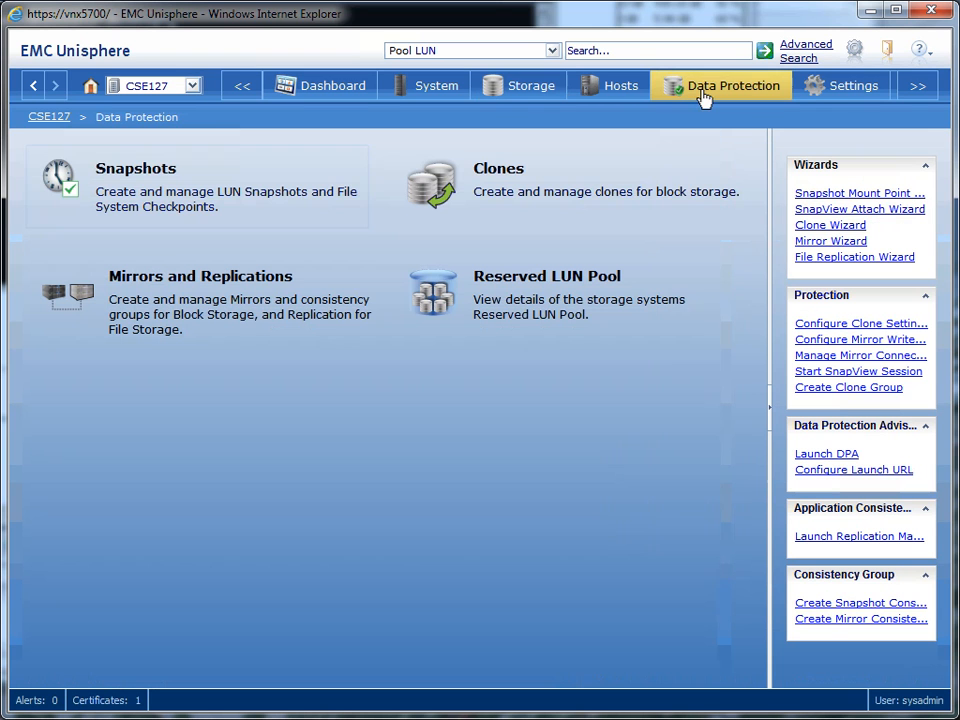
{"action": "left_click", "coordinate": [281, 195]}
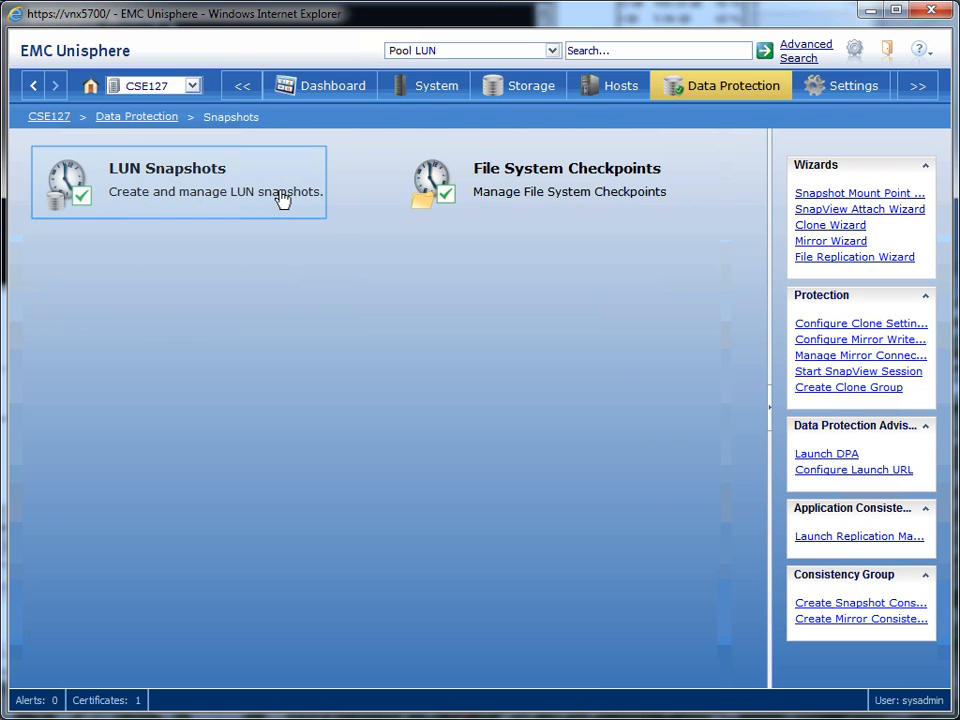
{"action": "left_click", "coordinate": [223, 200]}
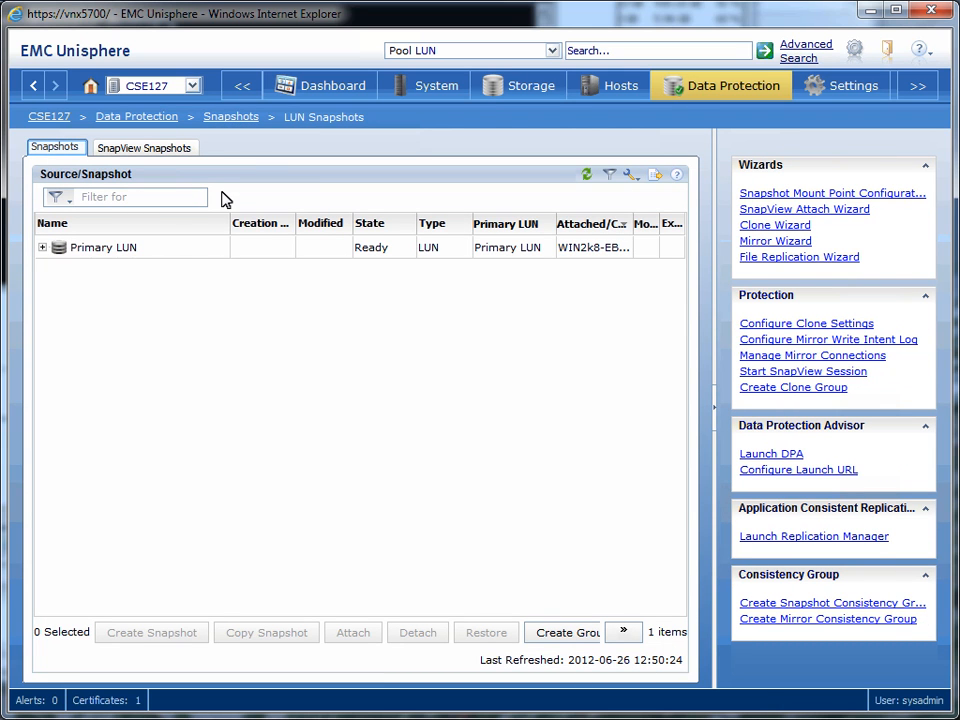
{"action": "left_click", "coordinate": [42, 248]}
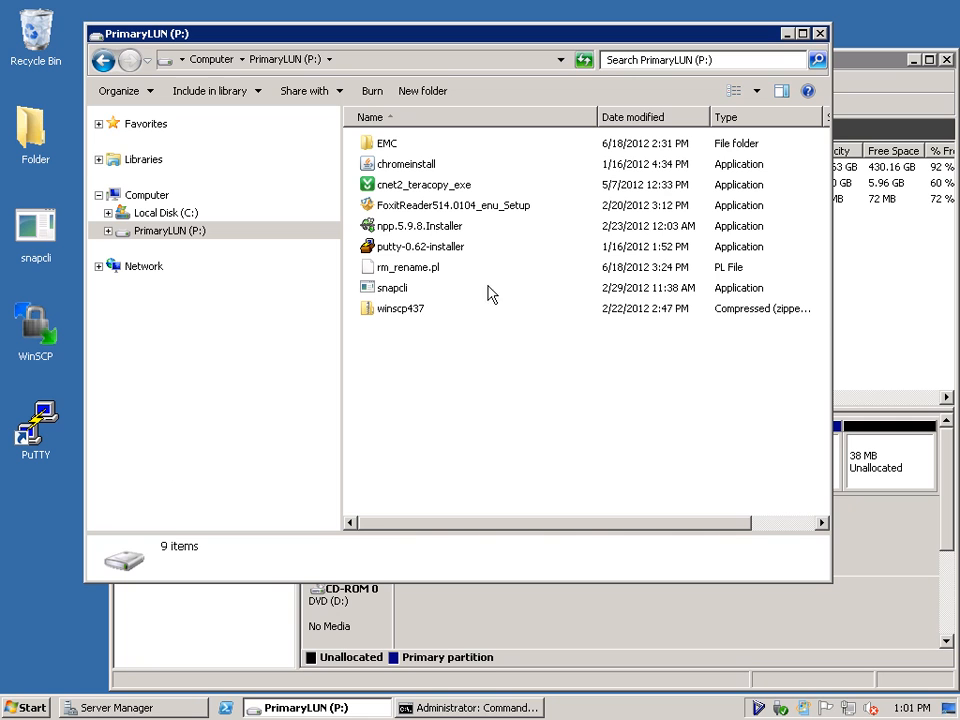
On the Windows host, delete rm_rename.pl, snapcli and winscp437 from the PrimaryLUN (P:) drive in Windows Explorer.
{"action": "left_click", "coordinate": [409, 312]}
{"action": "left_click", "coordinate": [410, 276], "text": "shift"}
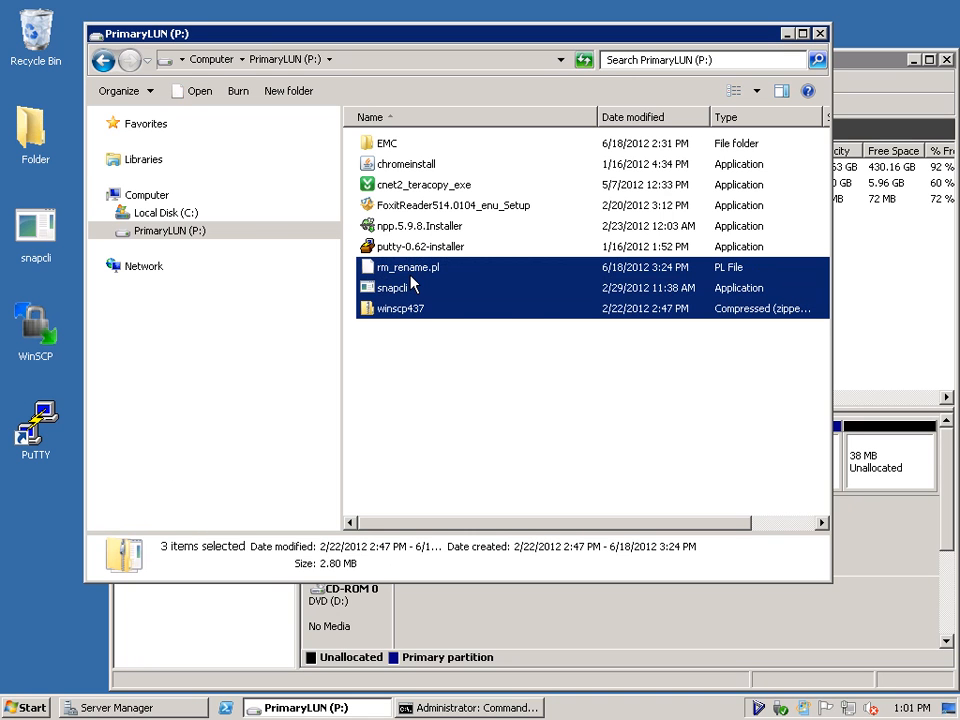
{"action": "key", "text": "Delete"}
{"action": "key", "text": "Escape"}
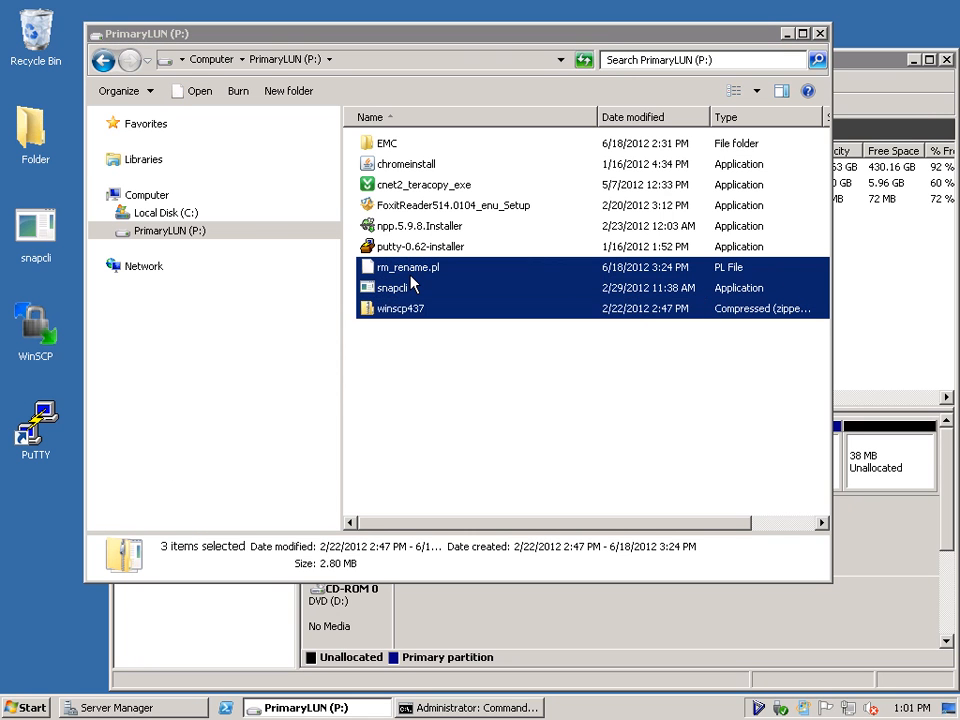
Switch to the Command Prompt and flush the P: drive with snapcli flush -o P:.
{"action": "left_click", "coordinate": [490, 707]}
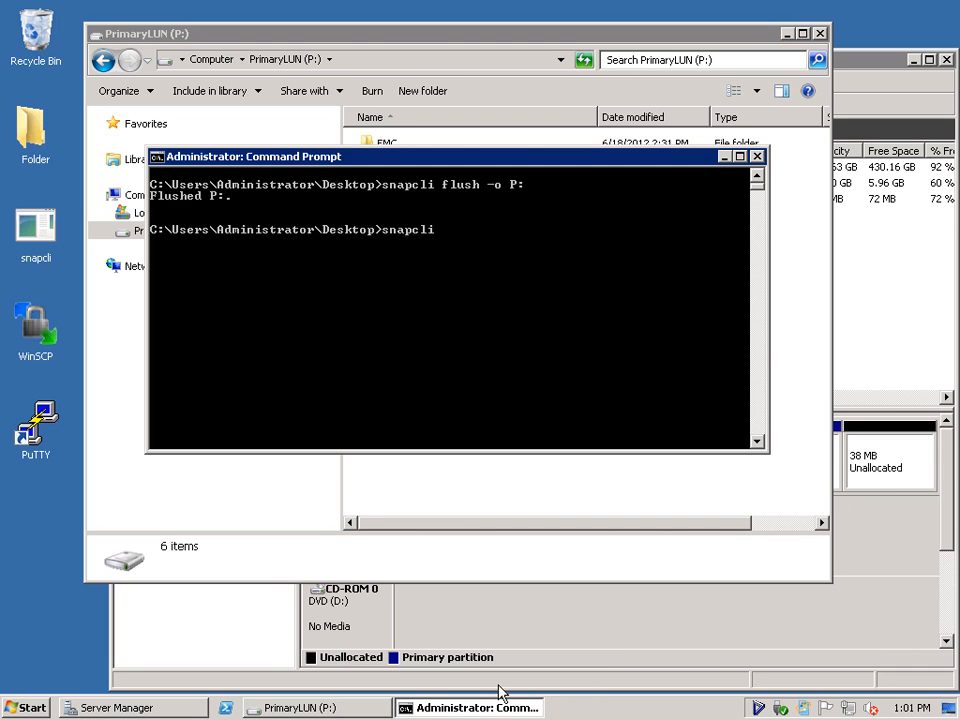
{"action": "type", "text": "flush -o P:"}
{"action": "key", "text": "Return"}
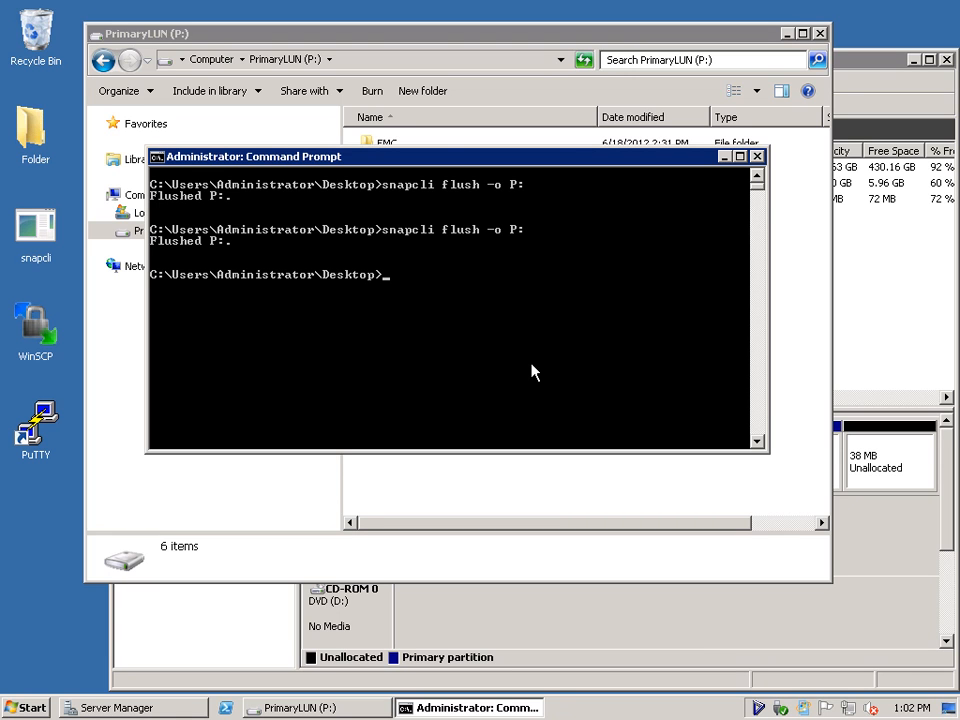
Run snapcli without an operation, and create snapshot snap2 of the P: drive with snapcli create -s snap2 -o P:.
{"action": "type", "text": "snapcli"}
{"action": "key", "text": "Return"}
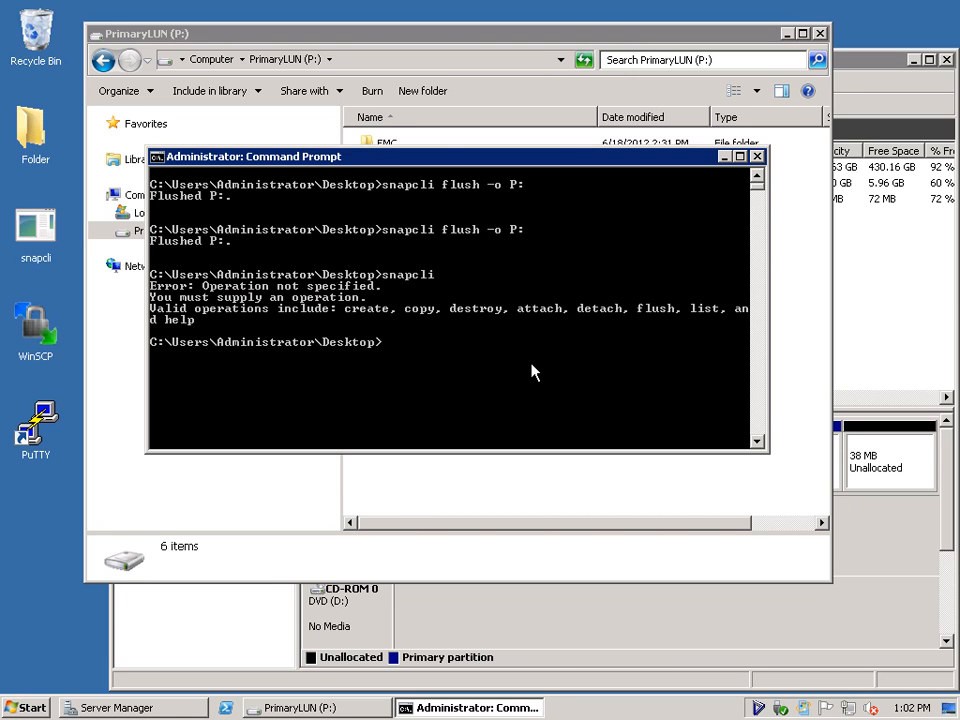
{"action": "key", "text": "Up"}
{"action": "type", "text": "create -s snap2"}
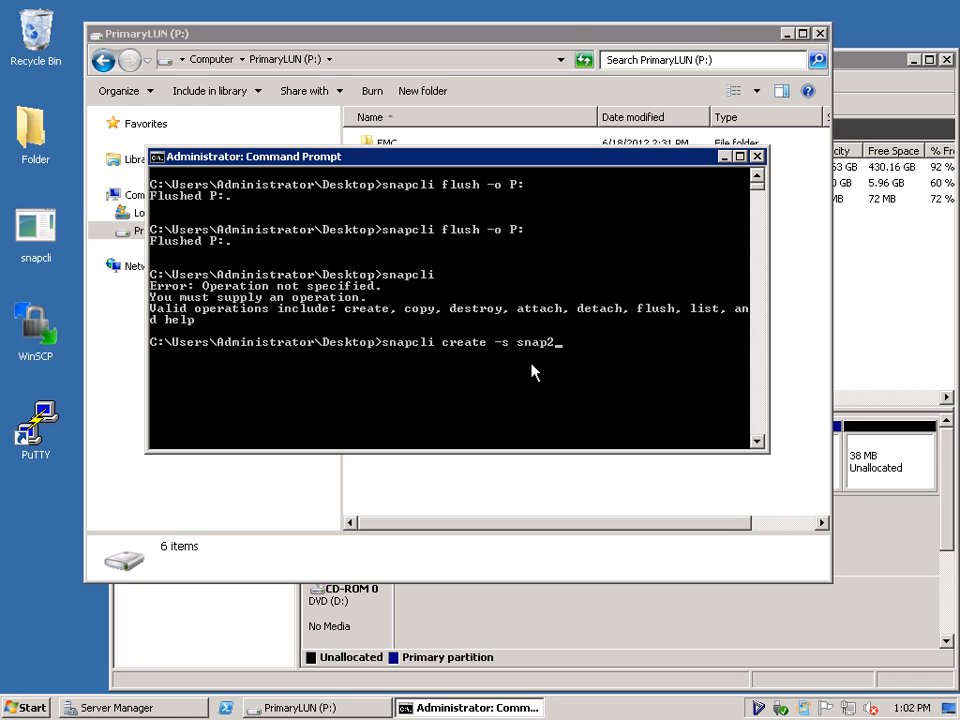
{"action": "type", "text": " -o P:"}
{"action": "key", "text": "Return"}
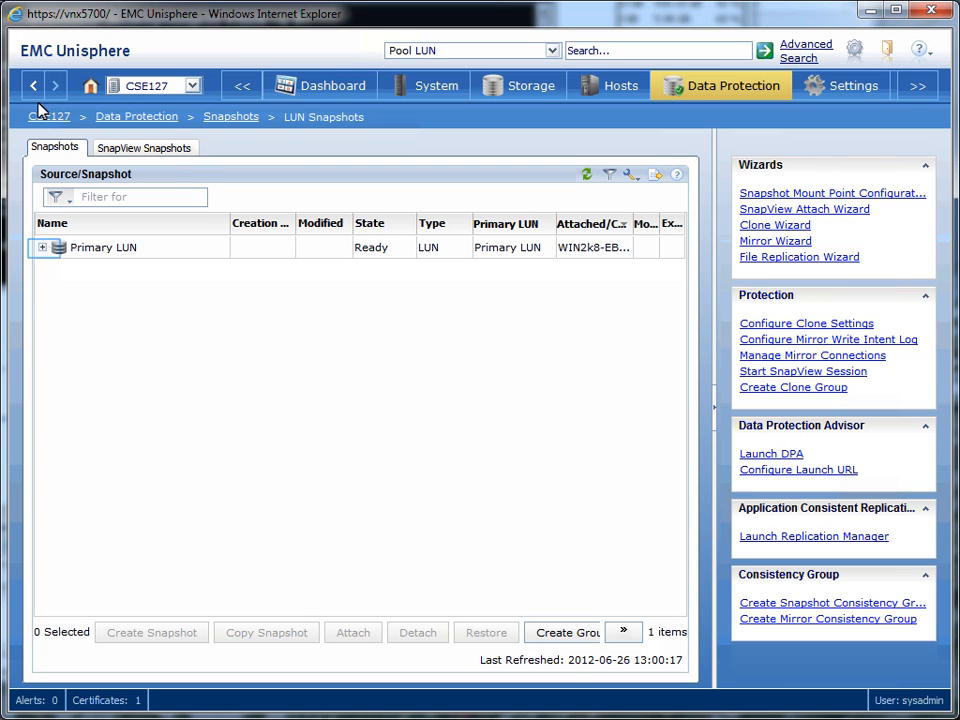
In Unisphere, create snapshot mount point vm-mp for Primary LUN in storage group ESX - Dev Env, allowing in-band attach commands from the host.
{"action": "left_click", "coordinate": [43, 247]}
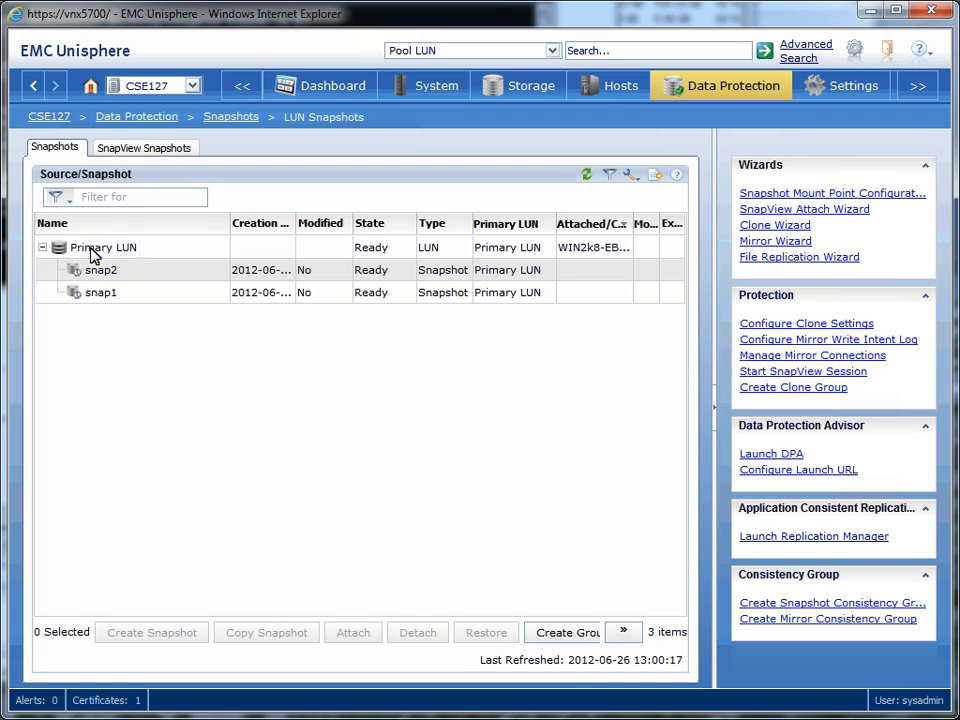
{"action": "right_click", "coordinate": [127, 254]}
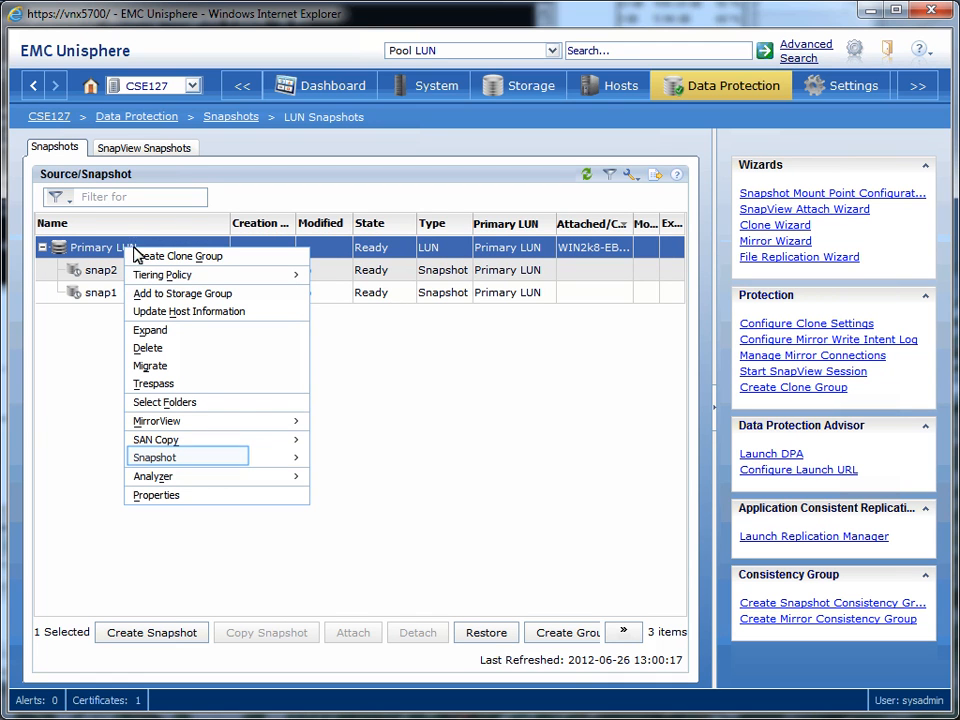
{"action": "mouse_move", "coordinate": [236, 463]}
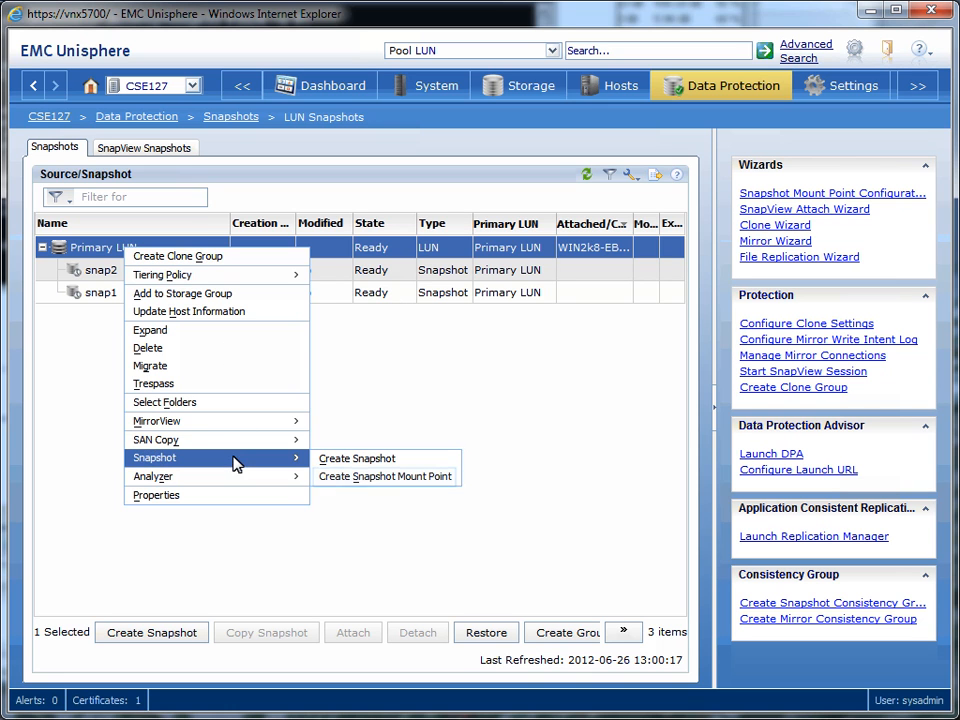
{"action": "left_click", "coordinate": [418, 478]}
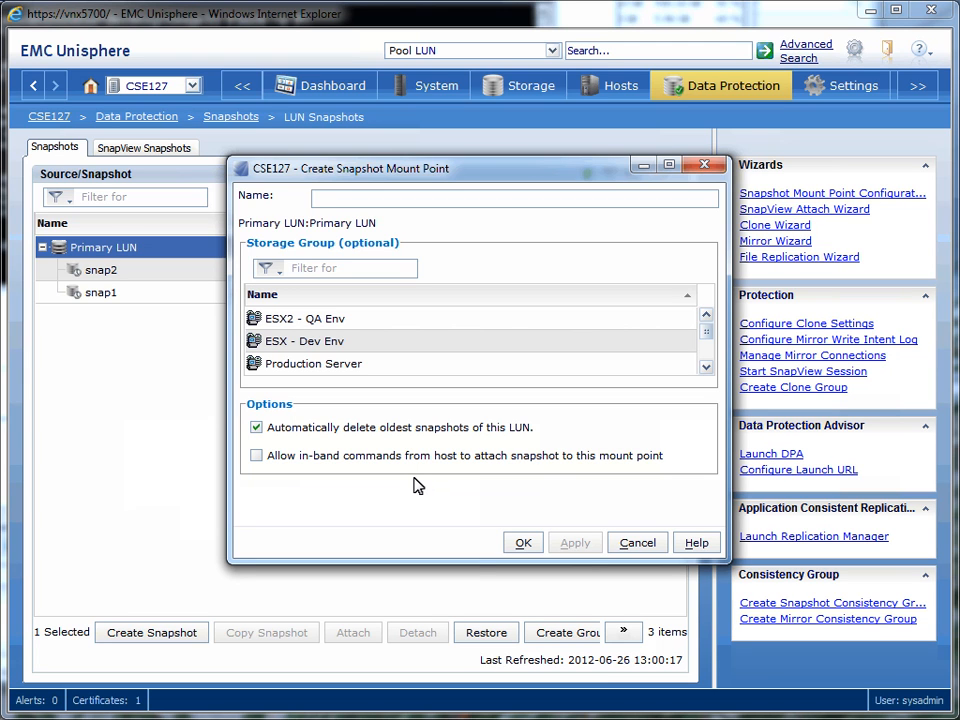
{"action": "type", "text": "vm-"}
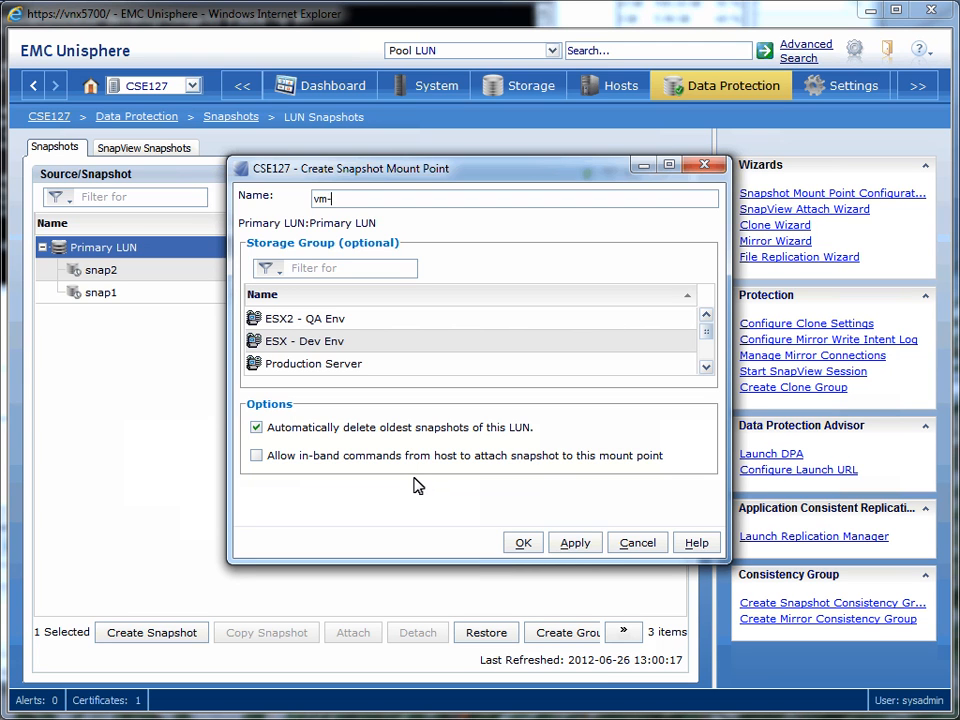
{"action": "type", "text": "mp"}
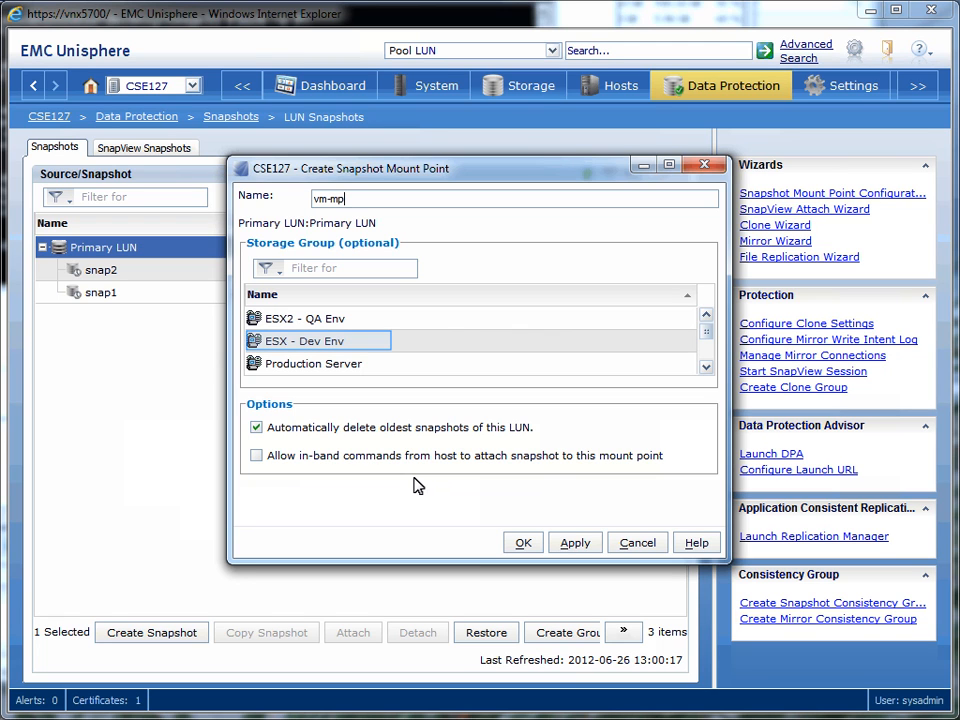
{"action": "left_click", "coordinate": [345, 347]}
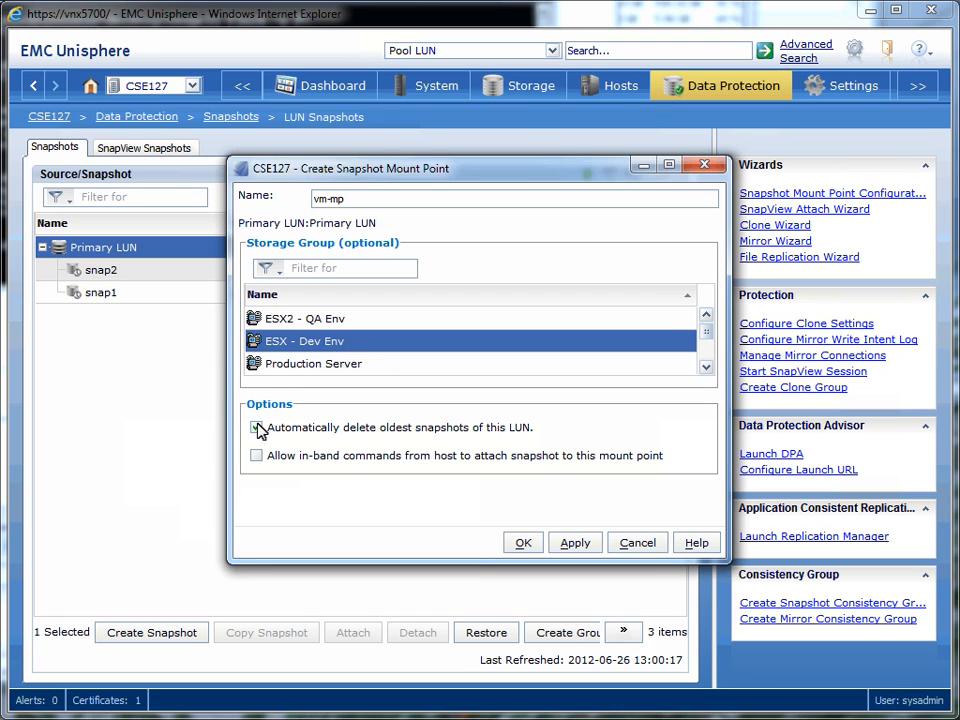
{"action": "left_click", "coordinate": [257, 457]}
{"action": "left_click", "coordinate": [524, 544]}
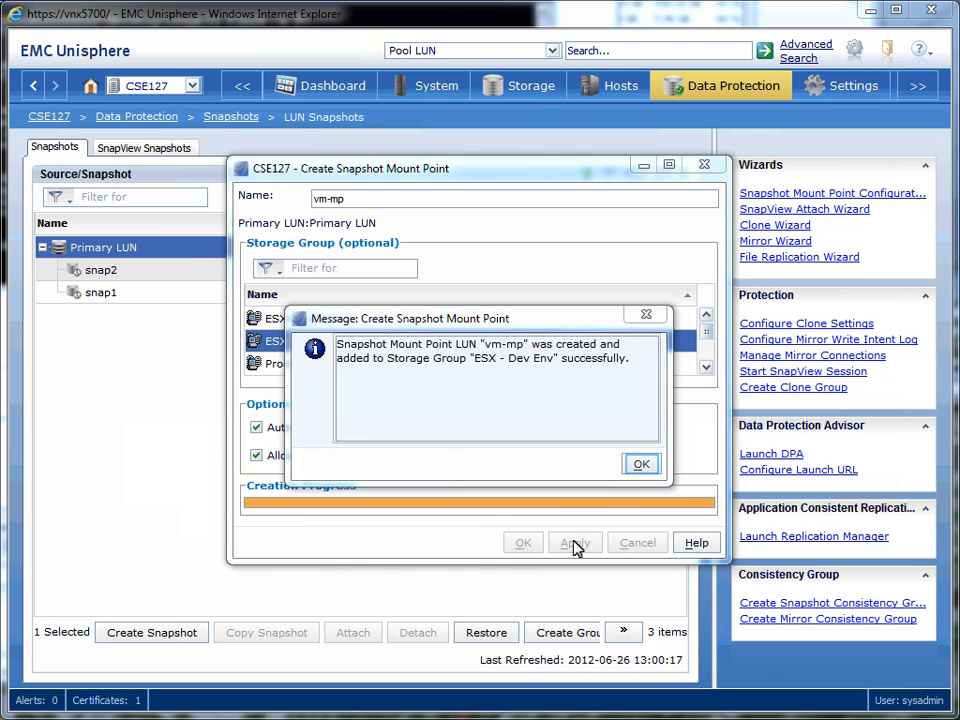
{"action": "left_click", "coordinate": [641, 464]}
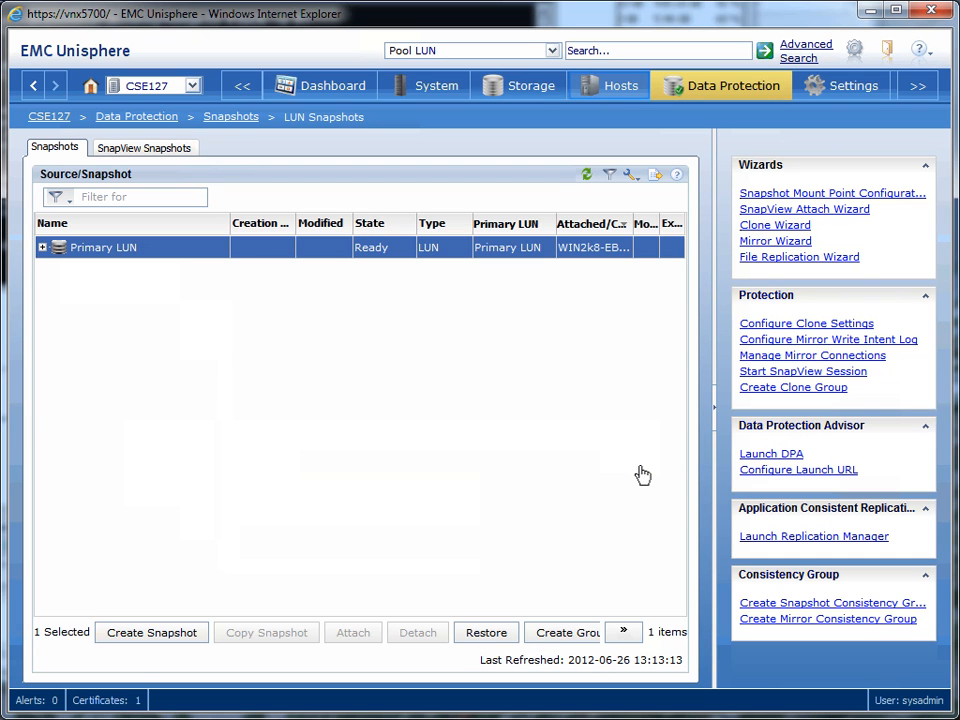
Show the snapshot mount points of host ESX153, select vm-mp and widen the Attached Snapshot column.
{"action": "left_click", "coordinate": [614, 98]}
{"action": "left_click", "coordinate": [632, 123]}
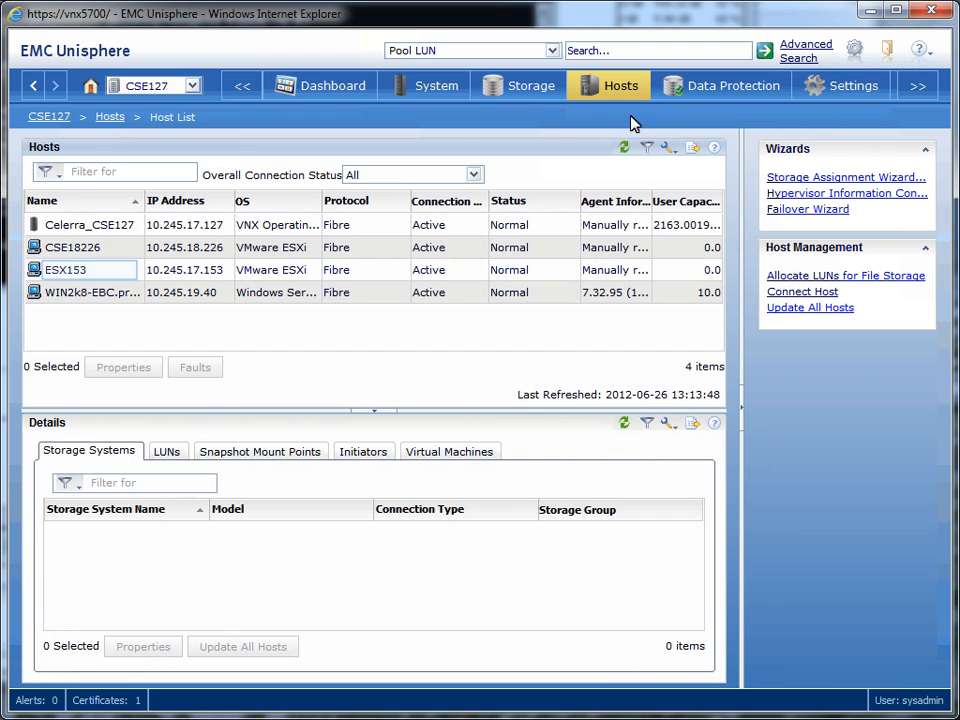
{"action": "left_click", "coordinate": [100, 281]}
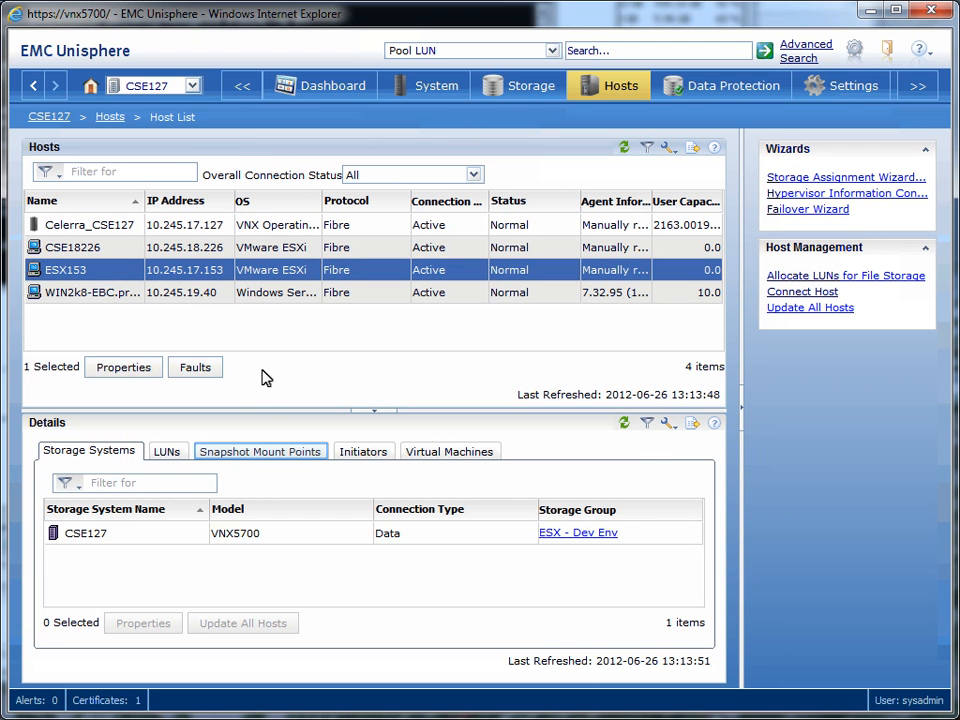
{"action": "left_click", "coordinate": [278, 456]}
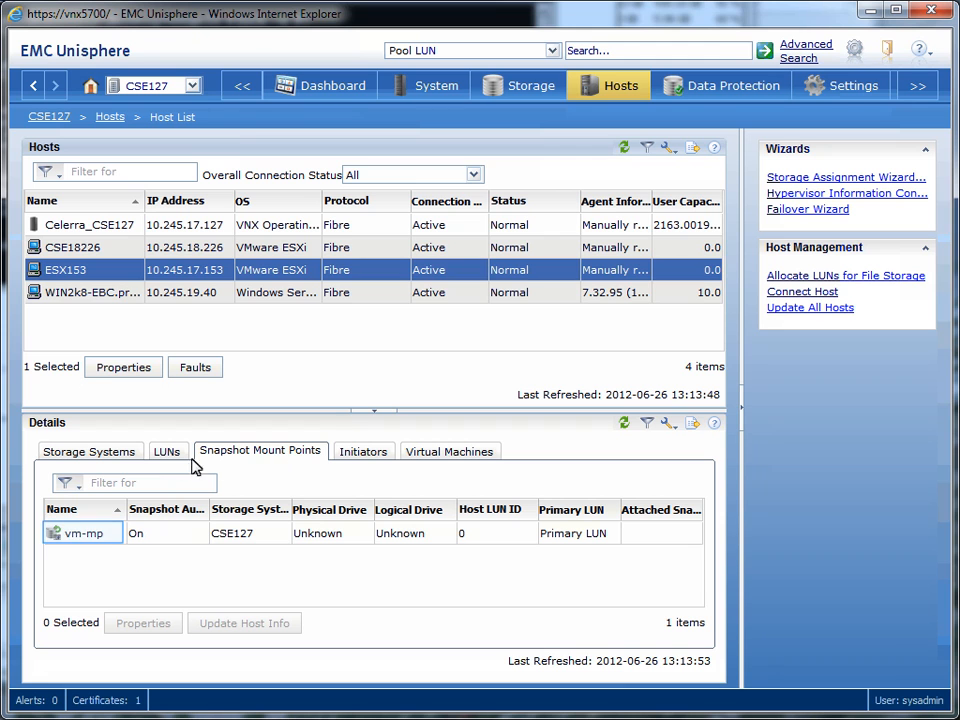
{"action": "left_click", "coordinate": [99, 541]}
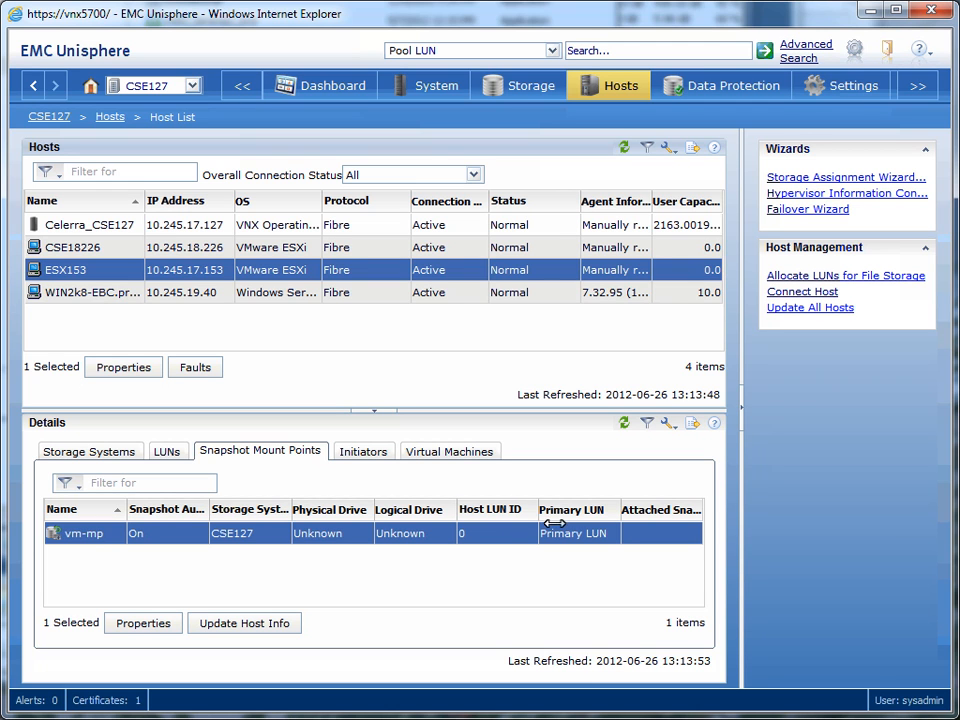
{"action": "left_click_drag", "start_coordinate": [620, 506], "coordinate": [624, 513]}
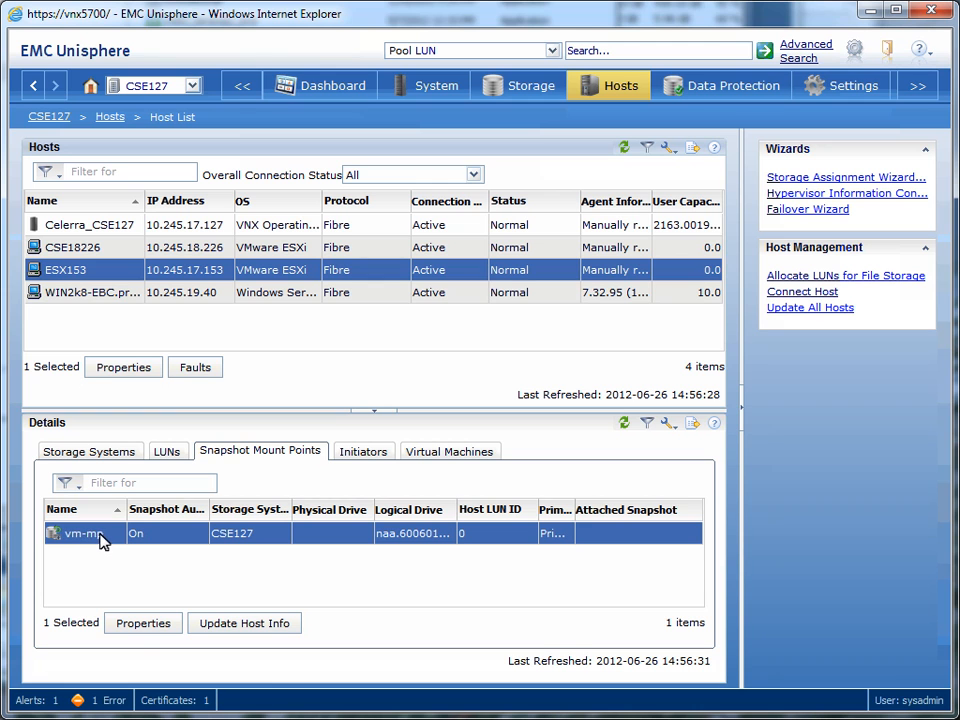
Attach snapshot snap1 to mount point vm-mp, creating a point-in-time copy named snap1_copy.
{"action": "right_click", "coordinate": [104, 534]}
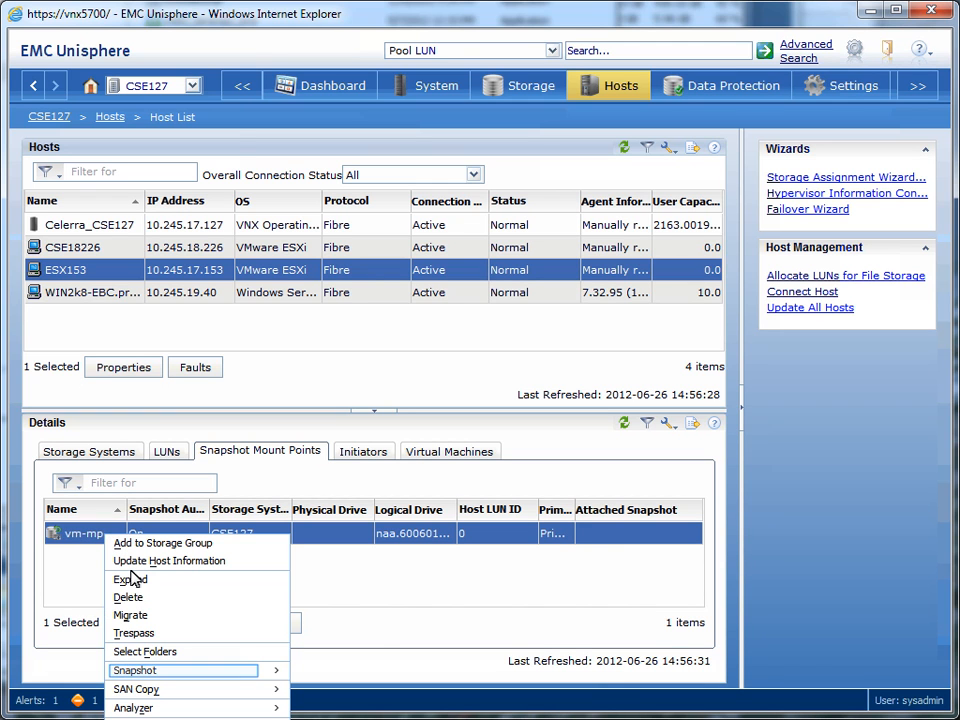
{"action": "mouse_move", "coordinate": [143, 683]}
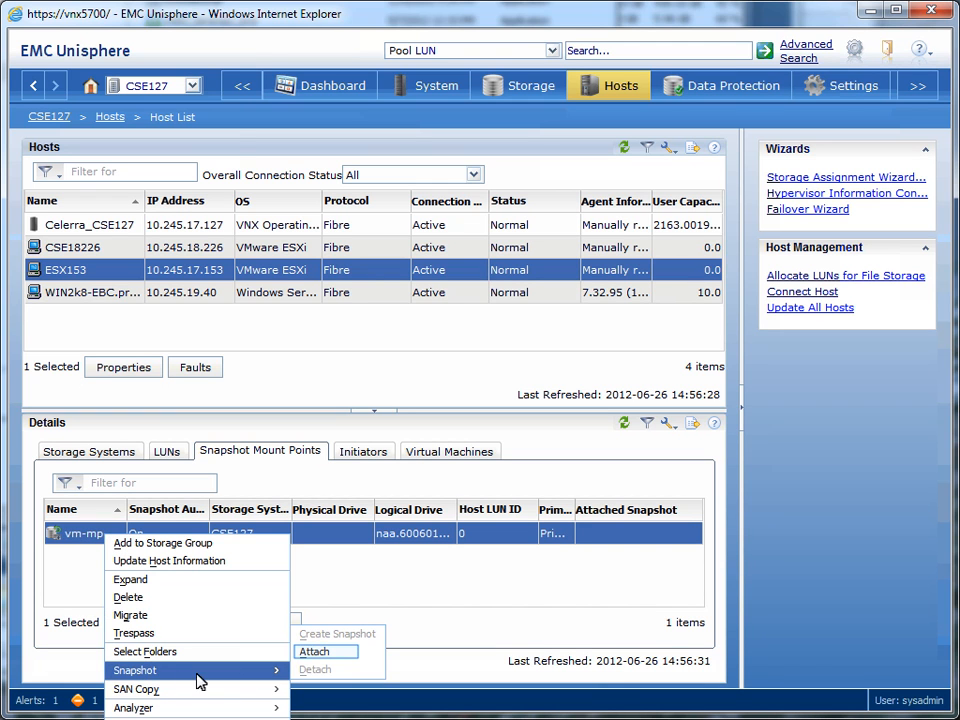
{"action": "left_click", "coordinate": [335, 655]}
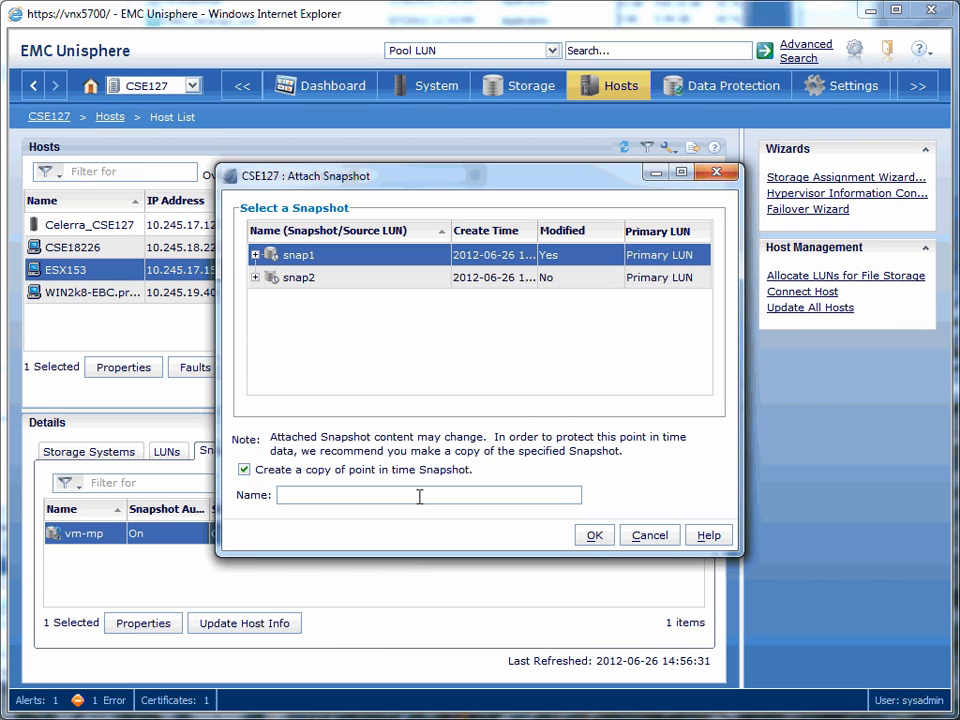
{"action": "type", "text": "snap1_copy"}
{"action": "left_click", "coordinate": [594, 537]}
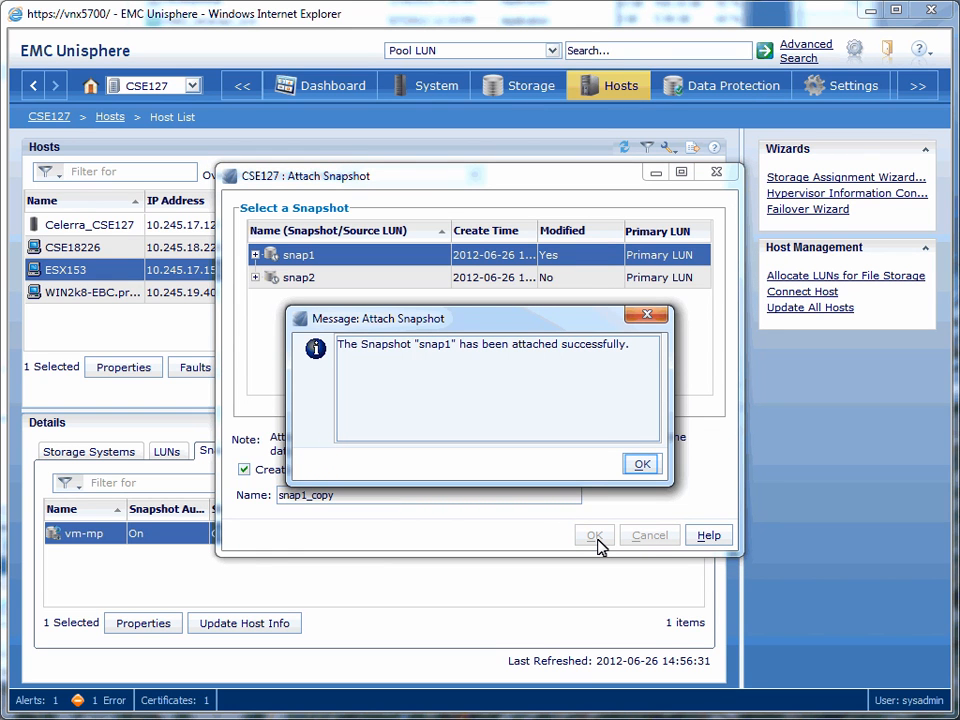
Dismiss the attach message, and in vSphere Client examine the devices and paths of esx153's Fibre Channel adapter vmhba2.
{"action": "left_click", "coordinate": [641, 465]}
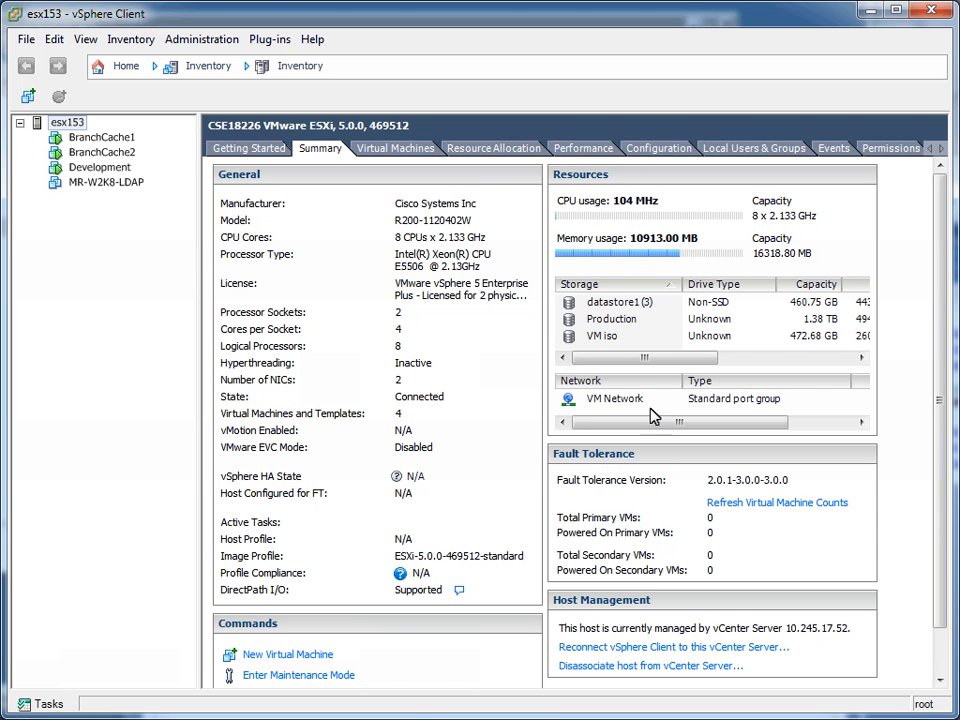
{"action": "left_click", "coordinate": [652, 158]}
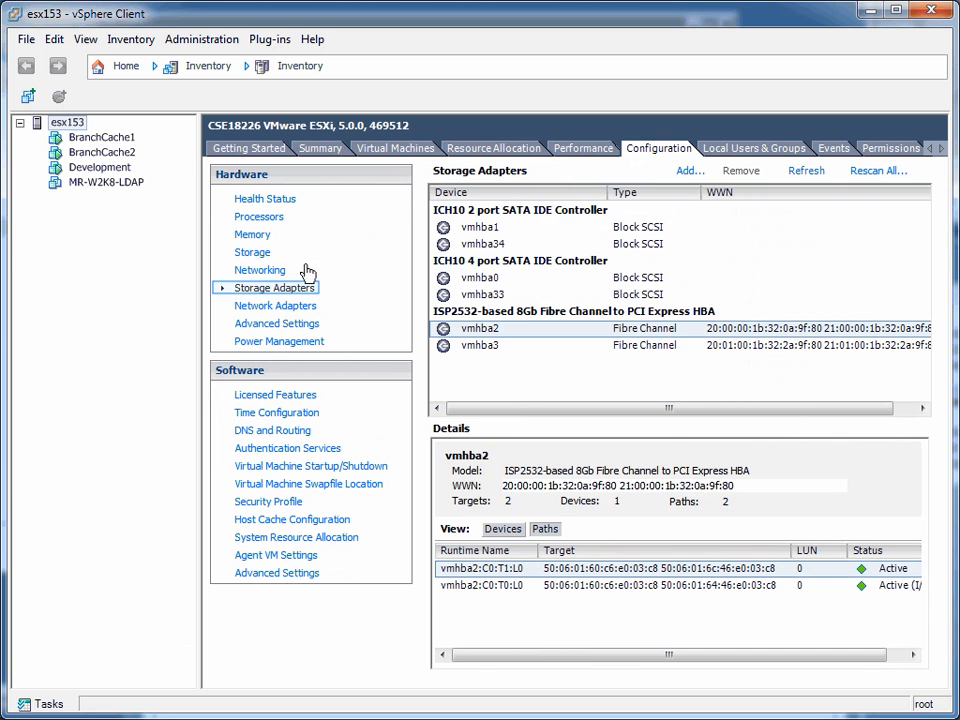
{"action": "left_click", "coordinate": [714, 329]}
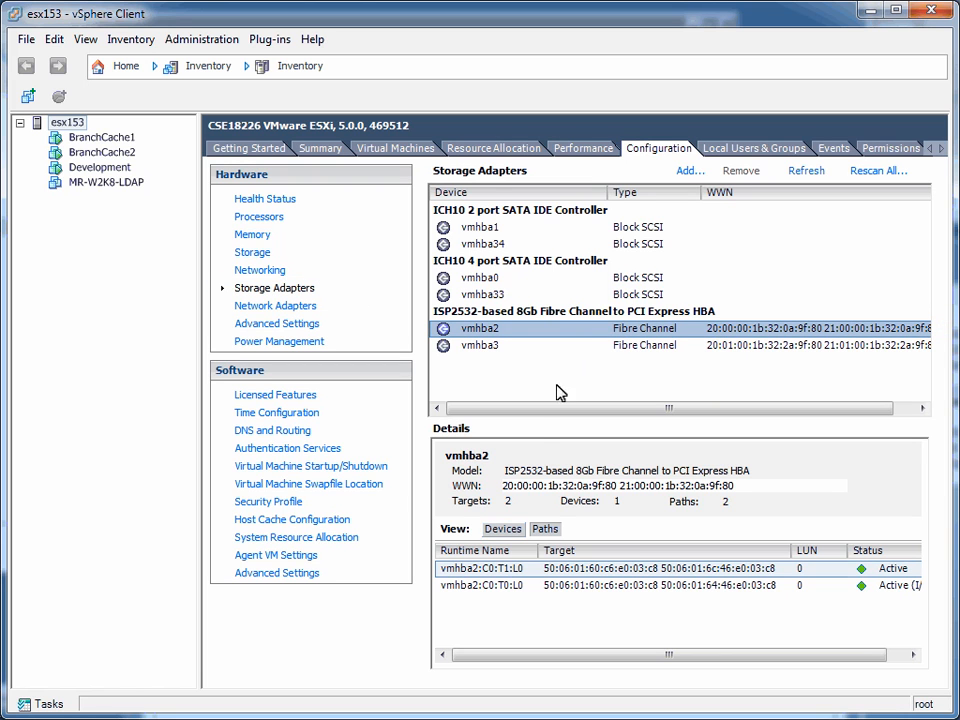
{"action": "left_click", "coordinate": [503, 529]}
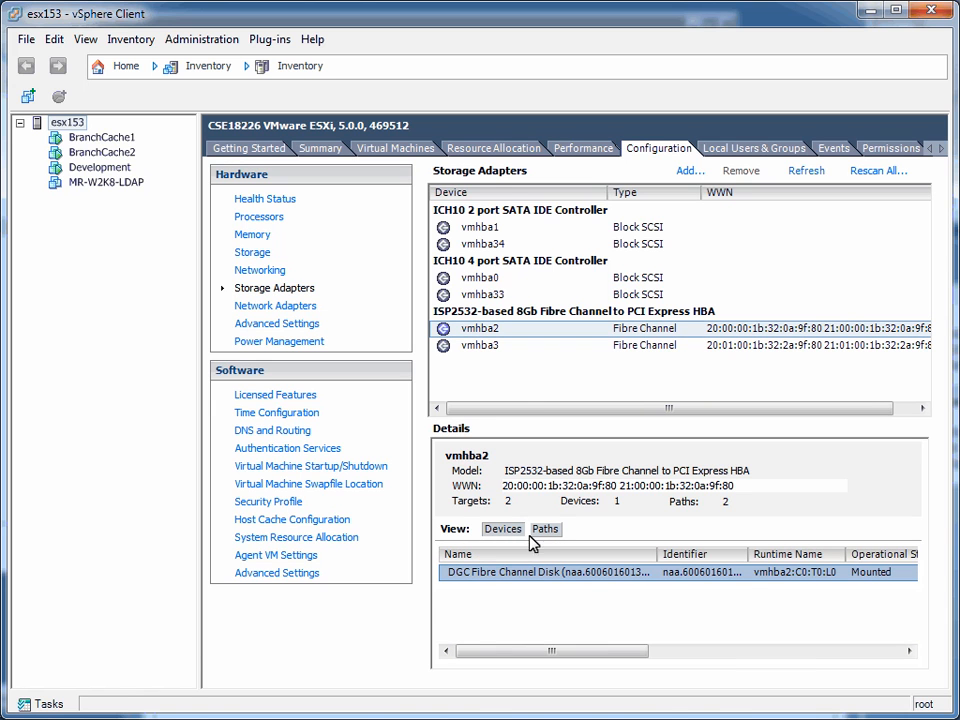
{"action": "left_click_drag", "start_coordinate": [563, 653], "coordinate": [652, 655]}
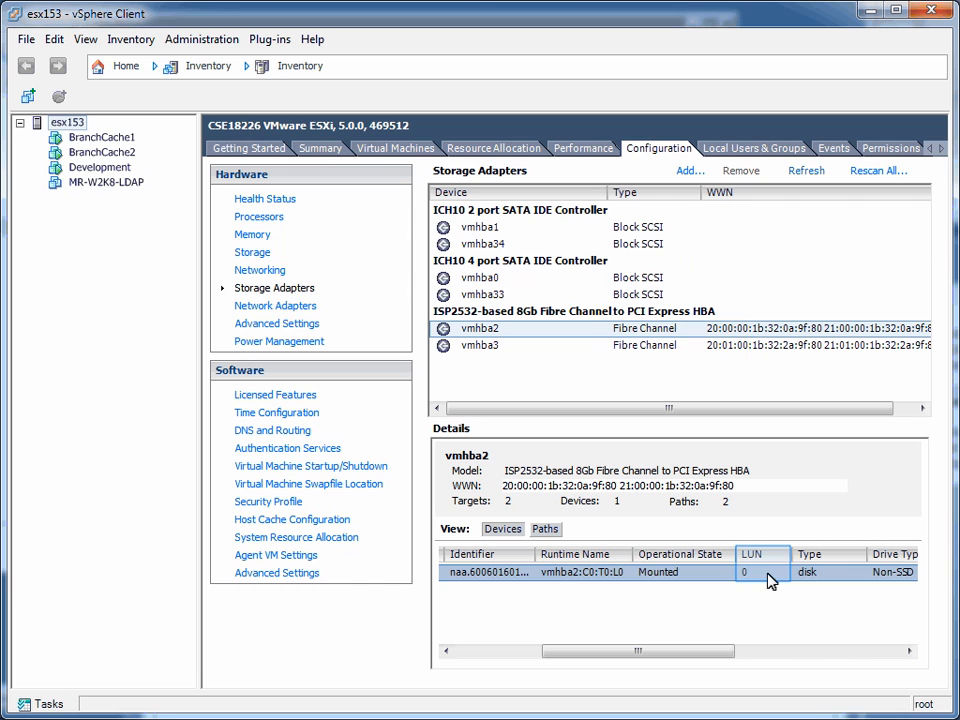
{"action": "left_click", "coordinate": [546, 529]}
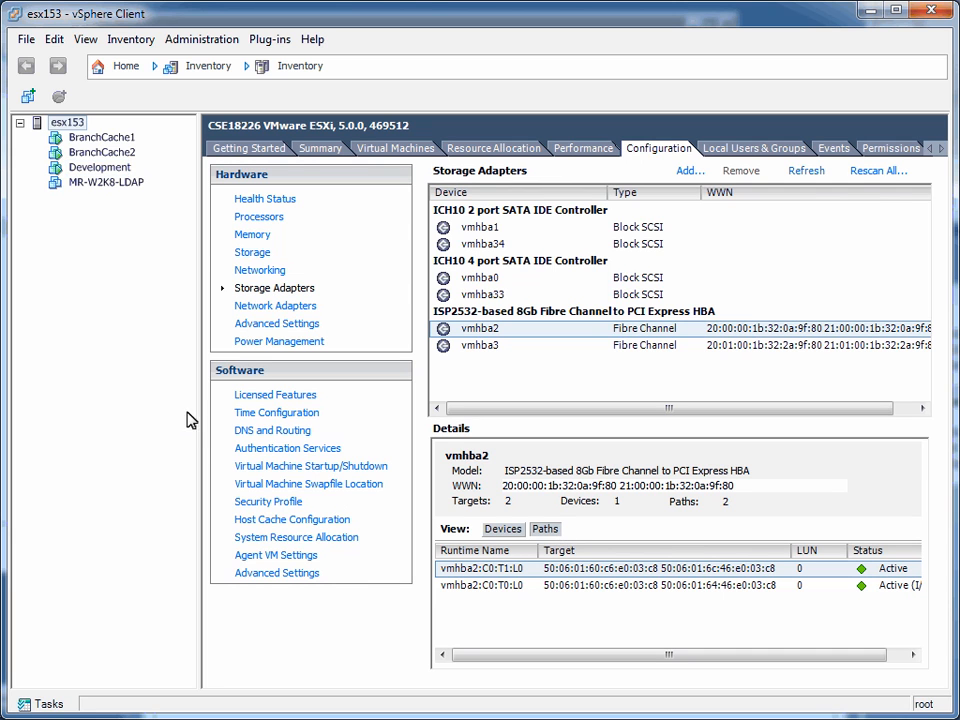
Edit the Development virtual machine's settings and start adding a hard disk that uses Raw Device Mappings.
{"action": "right_click", "coordinate": [98, 167]}
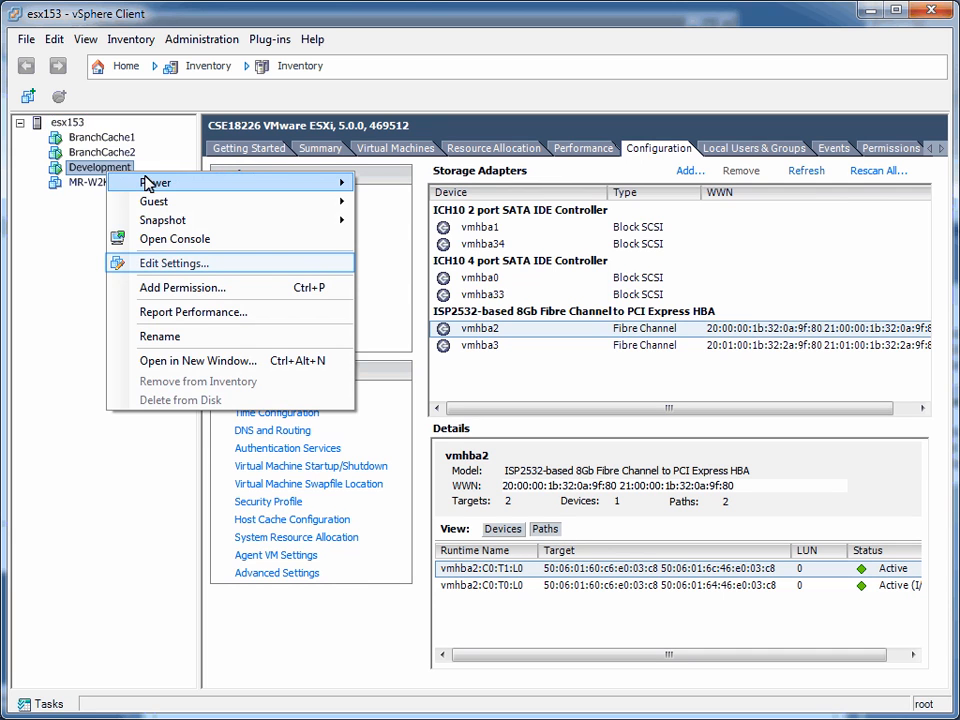
{"action": "left_click", "coordinate": [199, 266]}
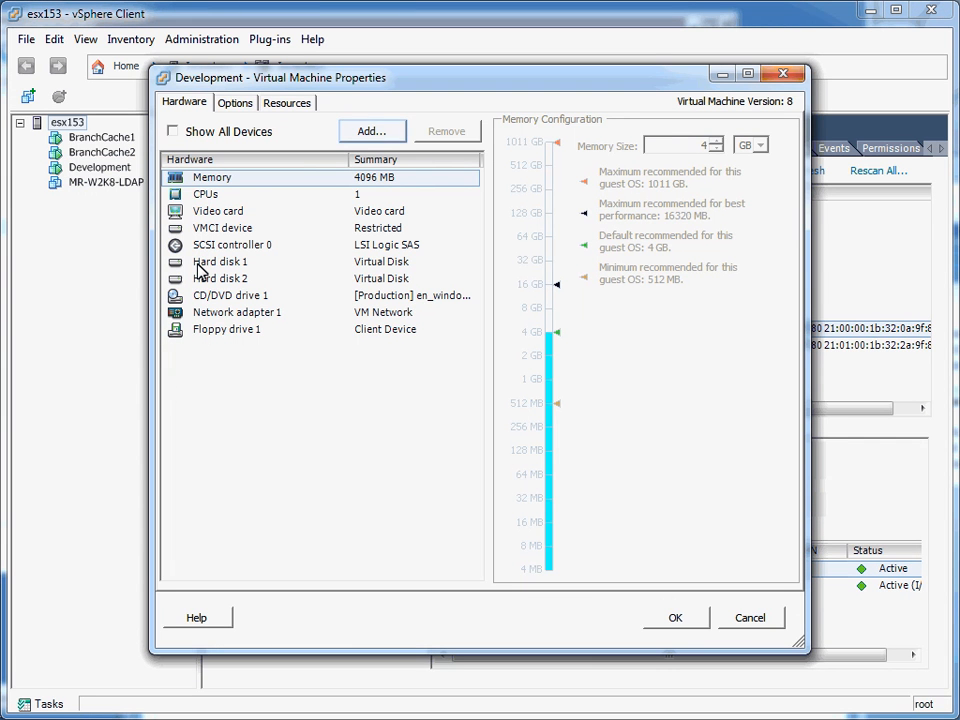
{"action": "left_click", "coordinate": [378, 136]}
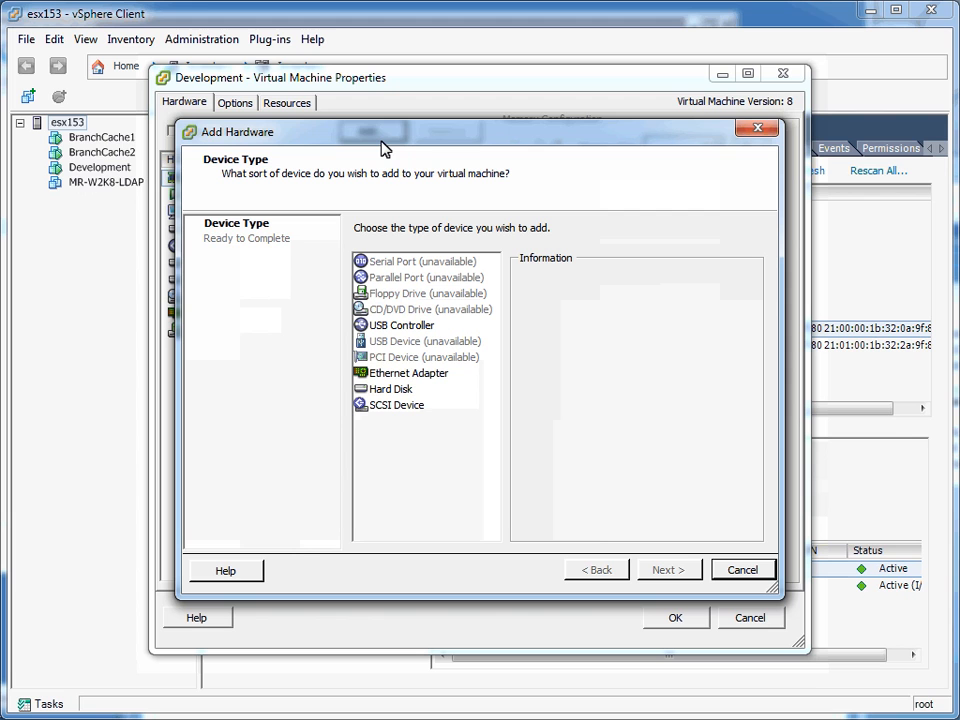
{"action": "left_click", "coordinate": [387, 381]}
{"action": "left_click", "coordinate": [392, 389]}
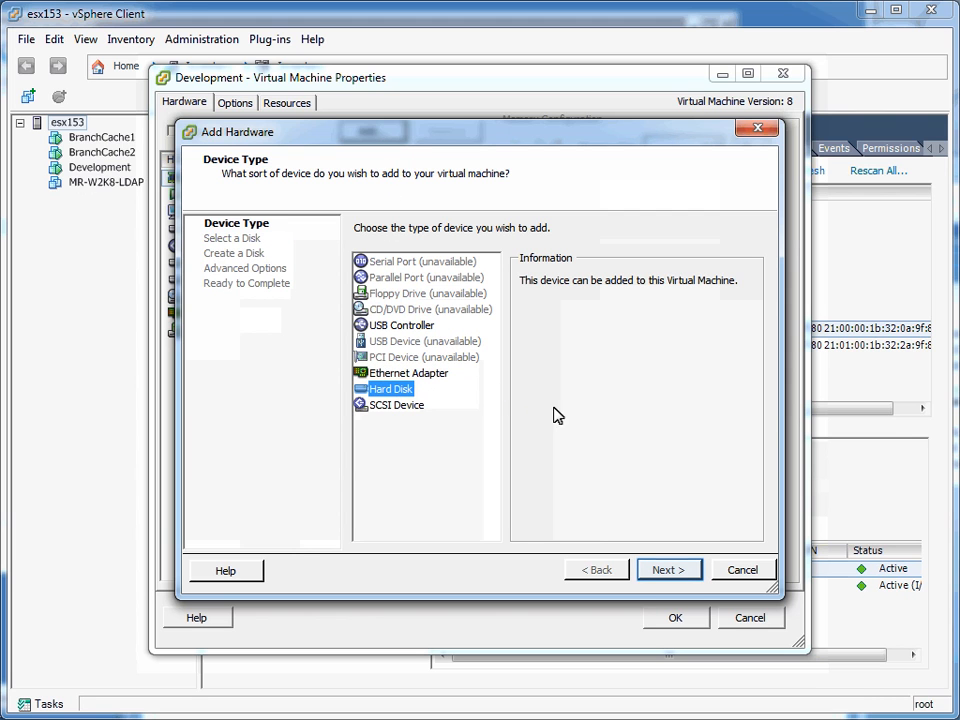
{"action": "left_click", "coordinate": [686, 568]}
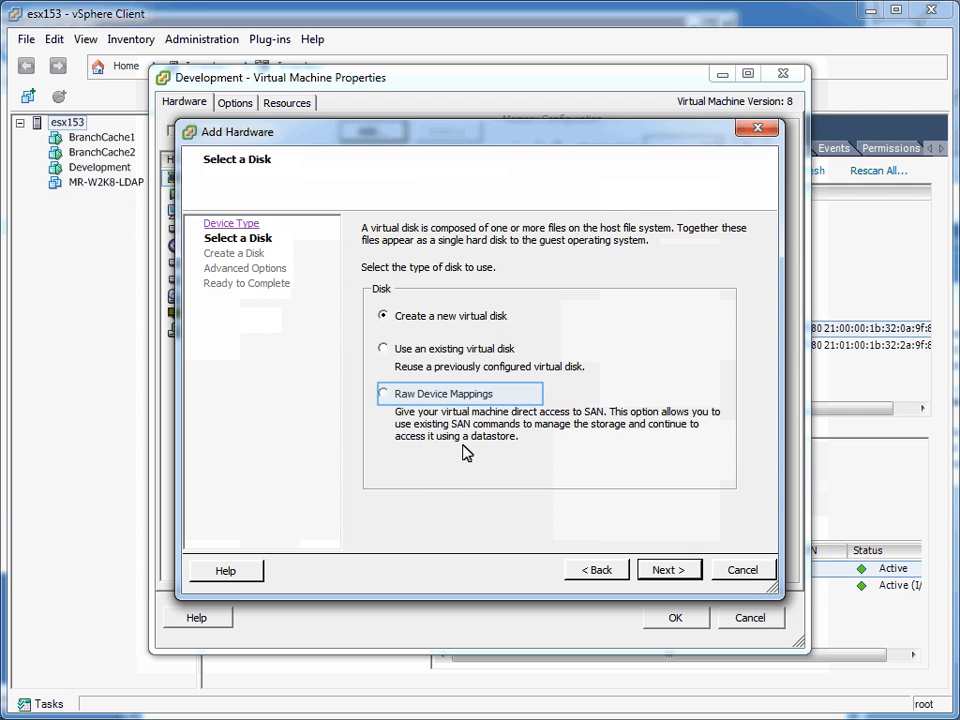
{"action": "left_click", "coordinate": [435, 394]}
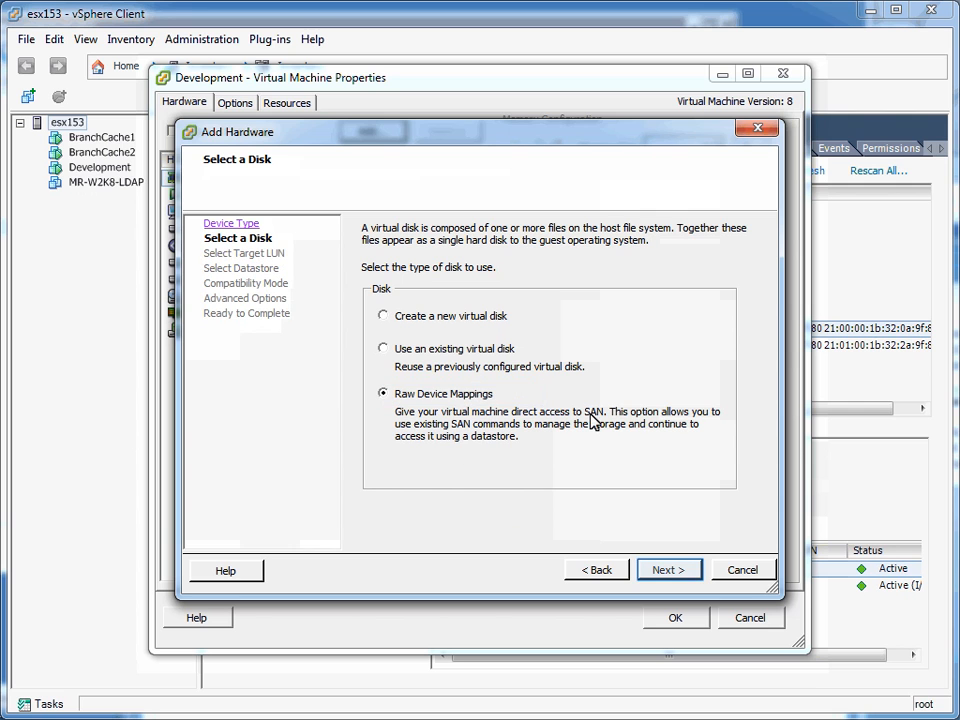
{"action": "left_click", "coordinate": [668, 570]}
Map the 10 GB DGC Fibre Channel Disk as the raw LUN in physical compatibility mode on SCSI (0:2), and apply the virtual machine settings.
{"action": "left_click", "coordinate": [656, 277]}
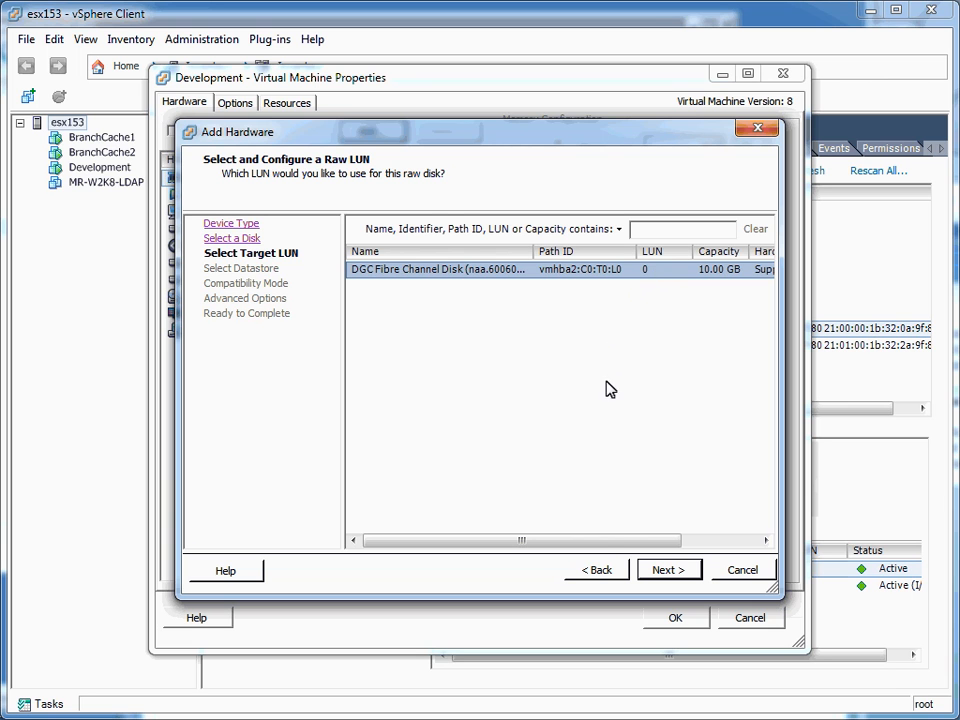
{"action": "left_click_drag", "start_coordinate": [600, 541], "coordinate": [692, 551]}
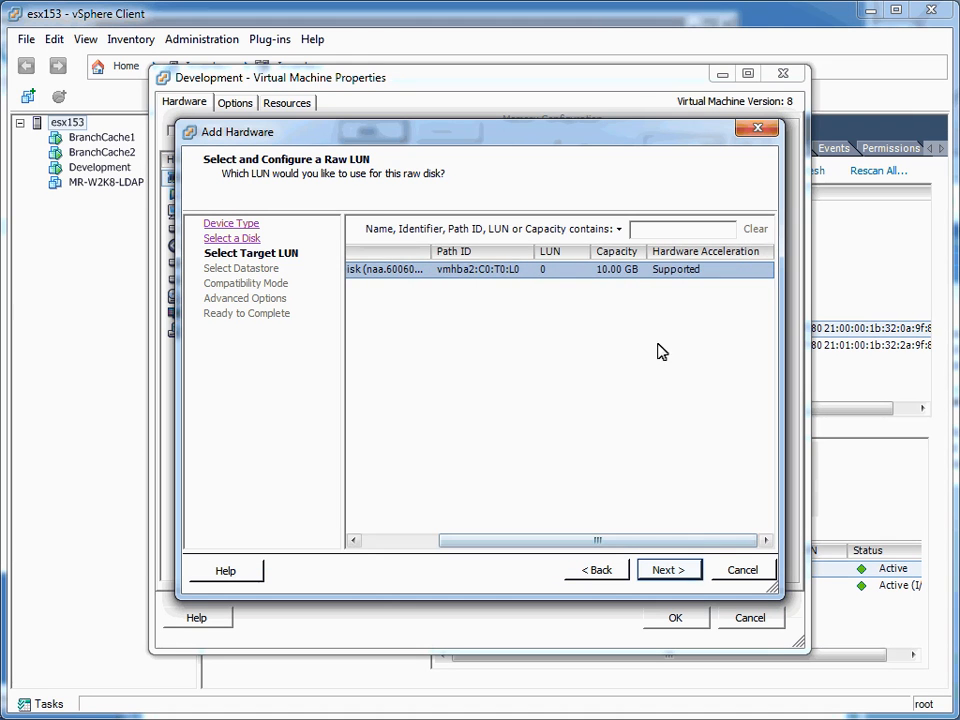
{"action": "left_click", "coordinate": [690, 570]}
{"action": "left_click", "coordinate": [692, 572]}
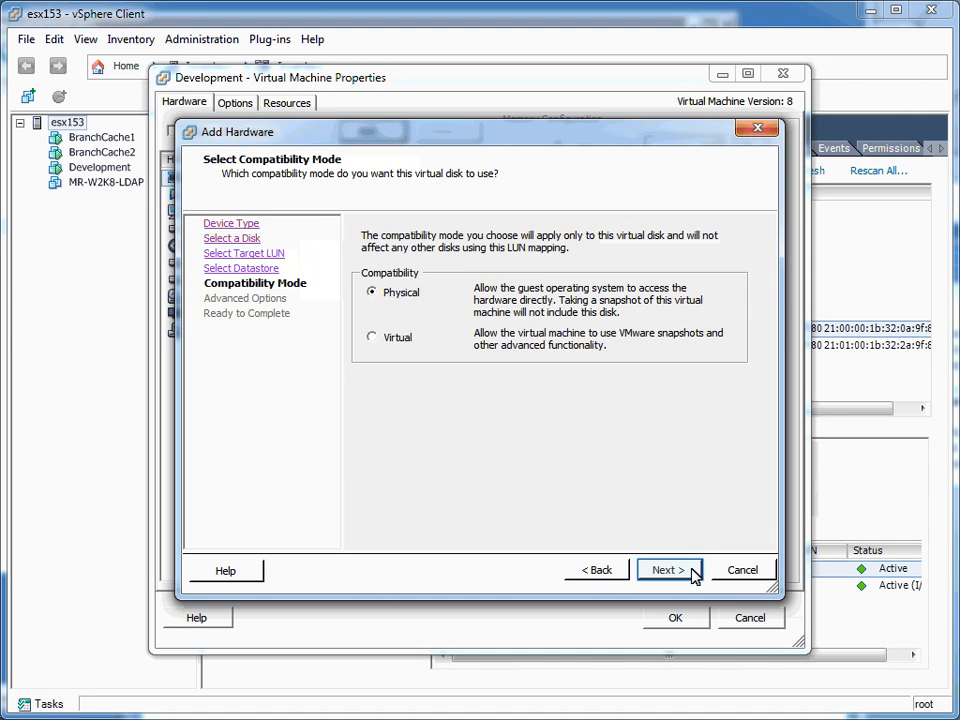
{"action": "left_click", "coordinate": [692, 572]}
{"action": "left_click", "coordinate": [692, 572]}
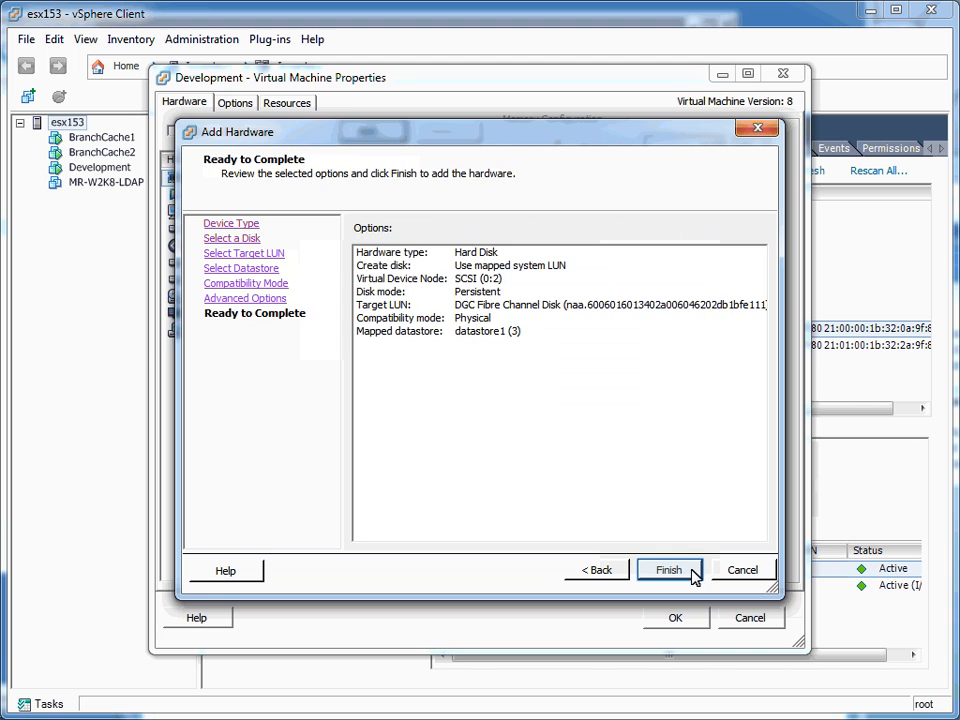
{"action": "left_click", "coordinate": [668, 570]}
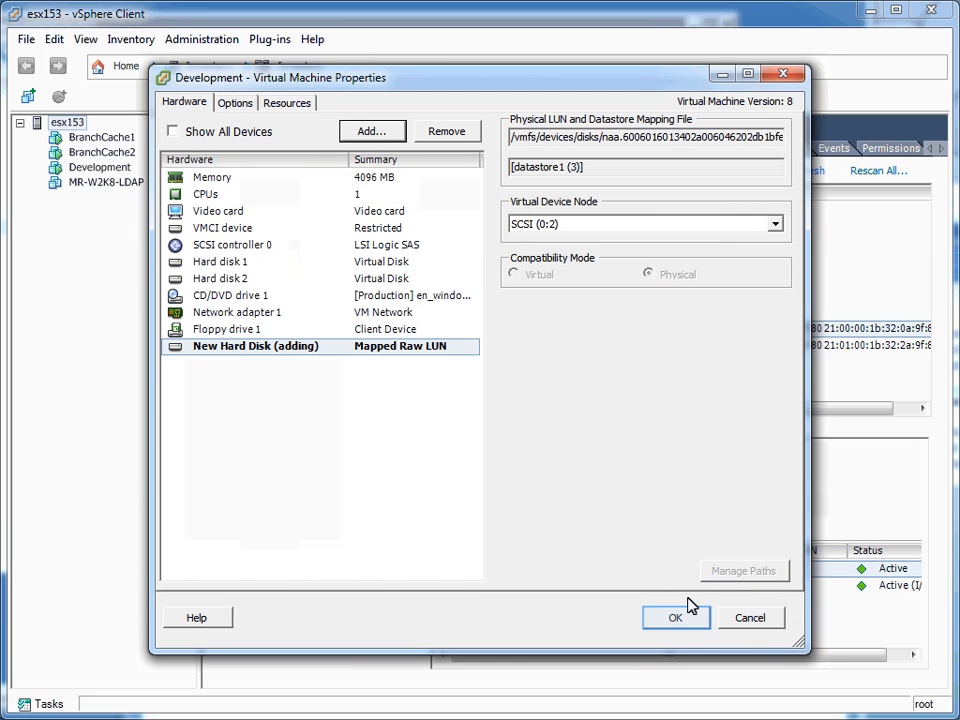
{"action": "left_click", "coordinate": [688, 616]}
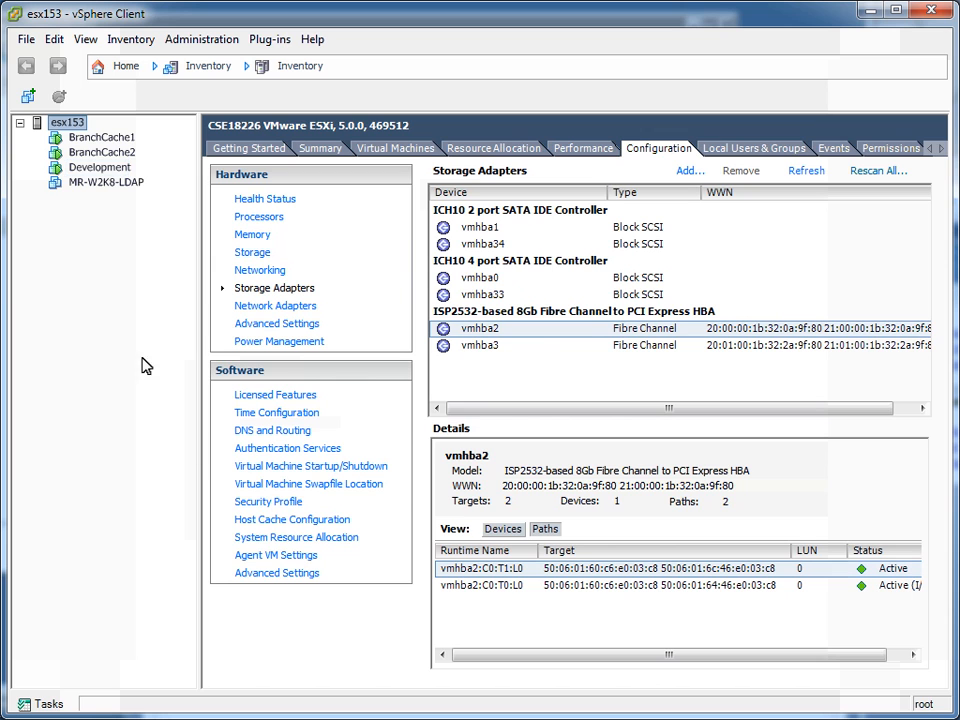
Show the Development virtual machine's summary, and inspect the PrimaryLUN (E:) volume in the guest's Disk Management.
{"action": "left_click", "coordinate": [100, 167]}
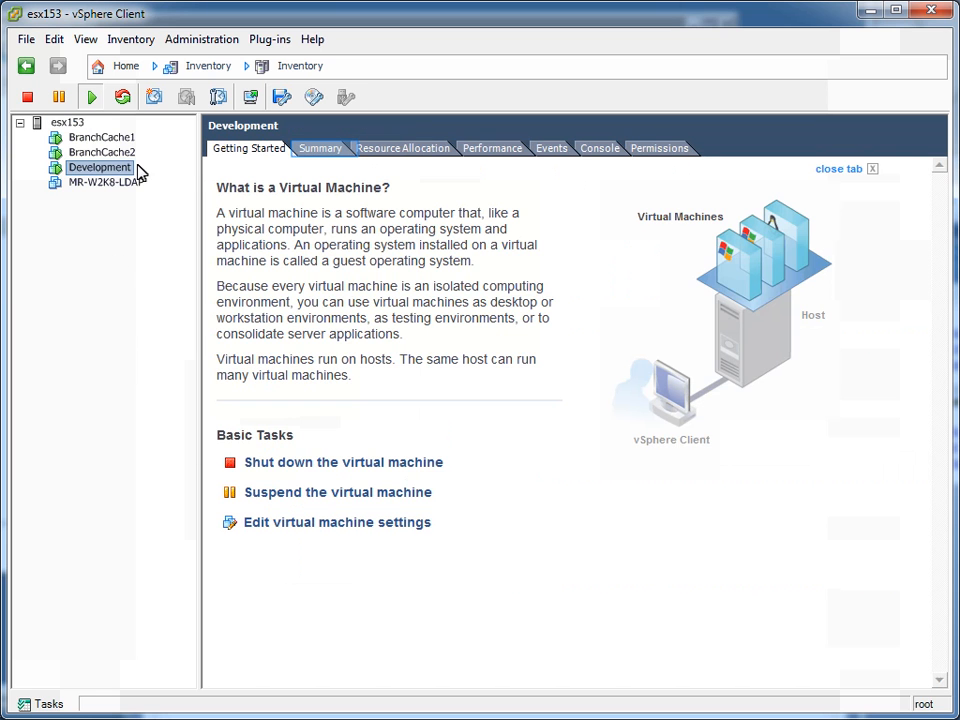
{"action": "left_click", "coordinate": [313, 152]}
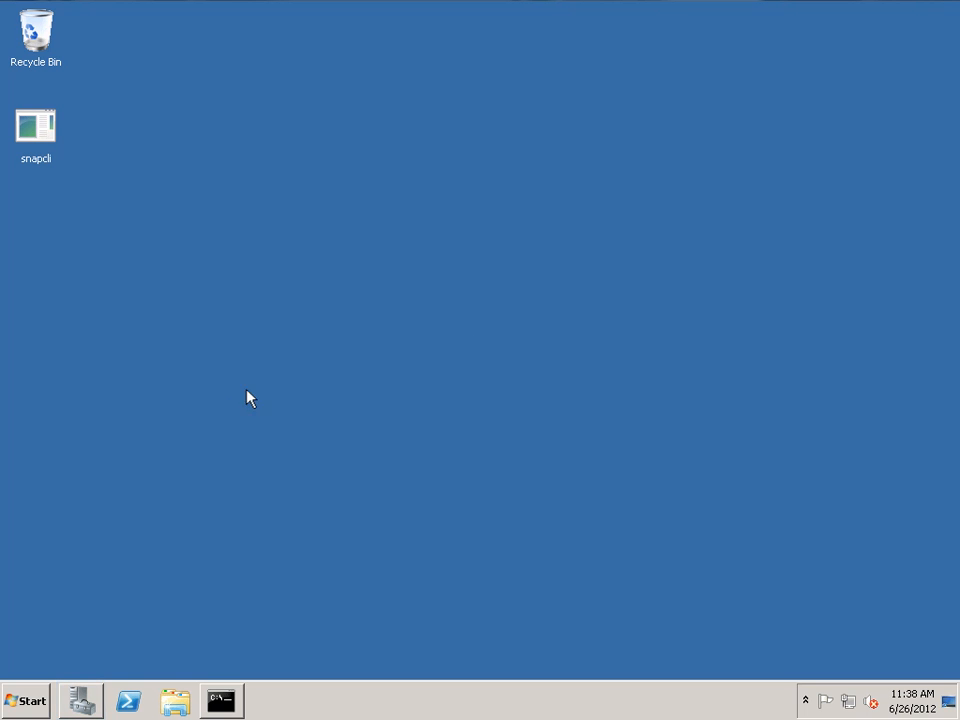
{"action": "left_click", "coordinate": [83, 701]}
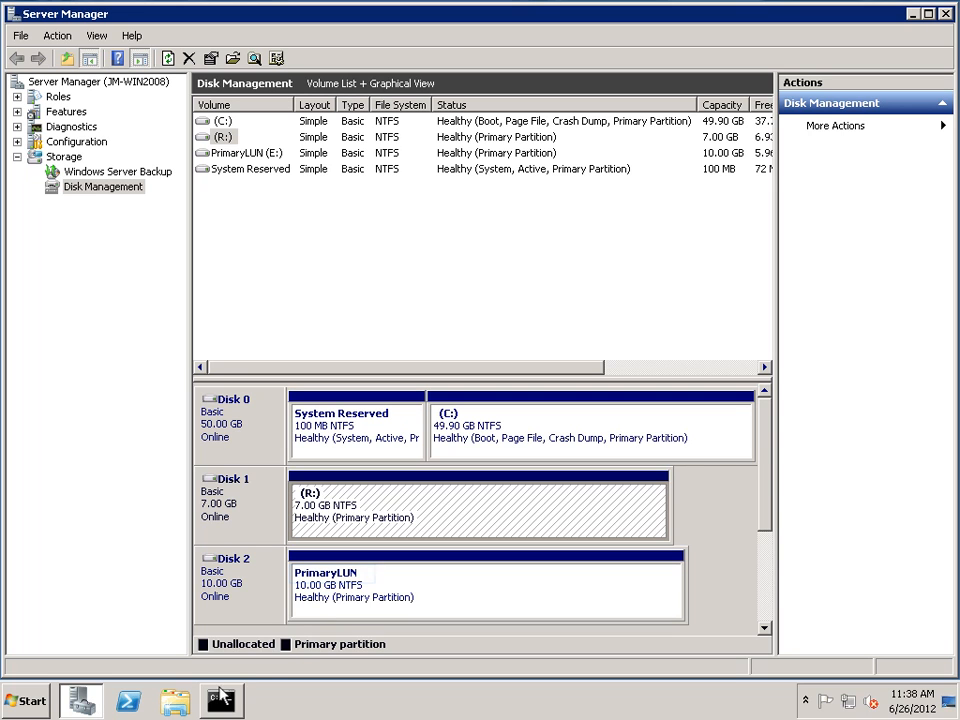
{"action": "left_click", "coordinate": [352, 582]}
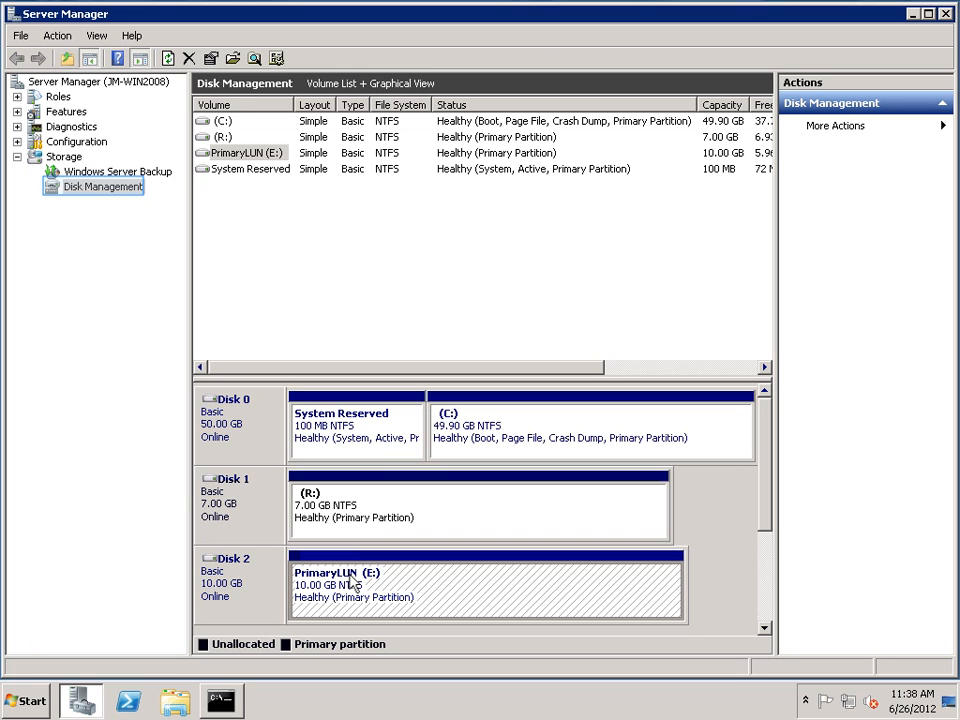
{"action": "right_click", "coordinate": [130, 188]}
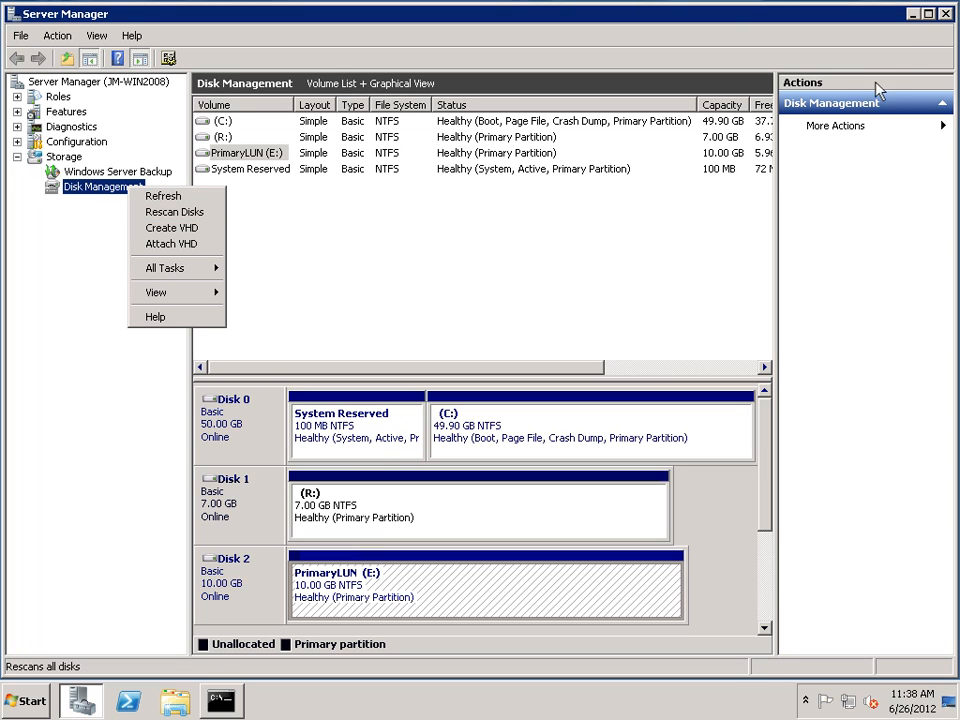
{"action": "left_click", "coordinate": [913, 14]}
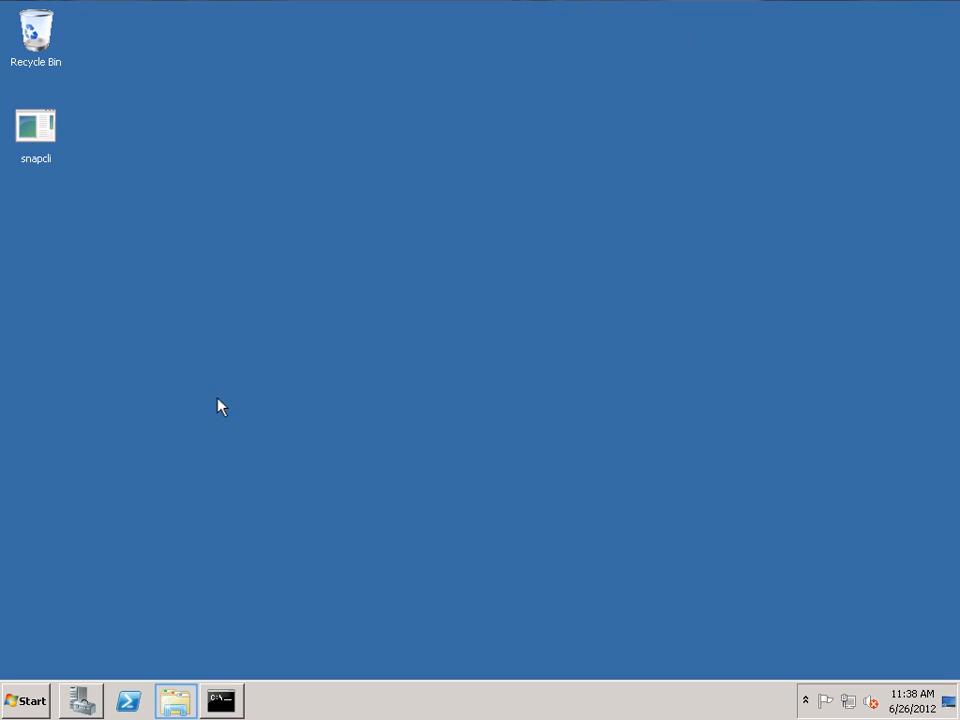
Open the PrimaryLUN (E:) drive in Windows Explorer and examine its files, including rm_rename.pl, snapcli and winscp437.
{"action": "left_click", "coordinate": [176, 698]}
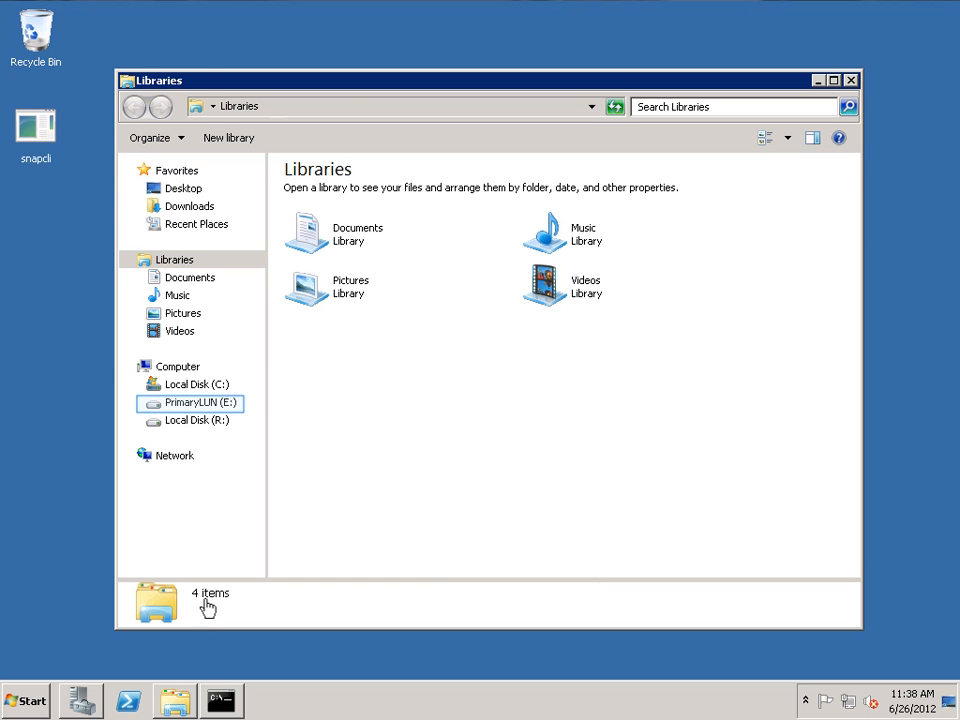
{"action": "left_click", "coordinate": [212, 404]}
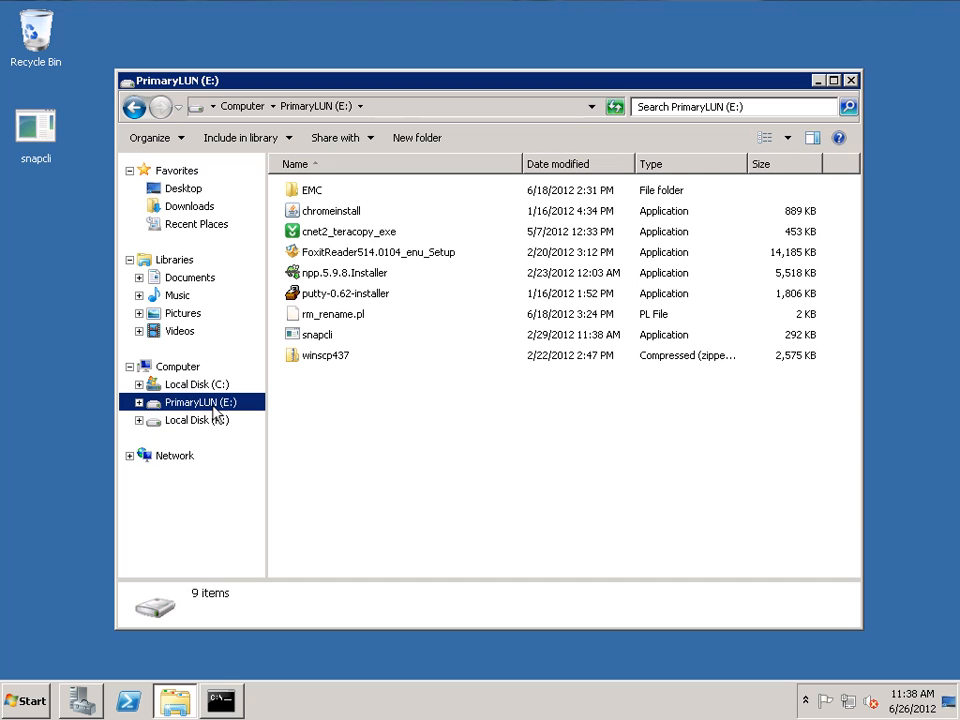
{"action": "left_click_drag", "start_coordinate": [385, 316], "coordinate": [315, 364]}
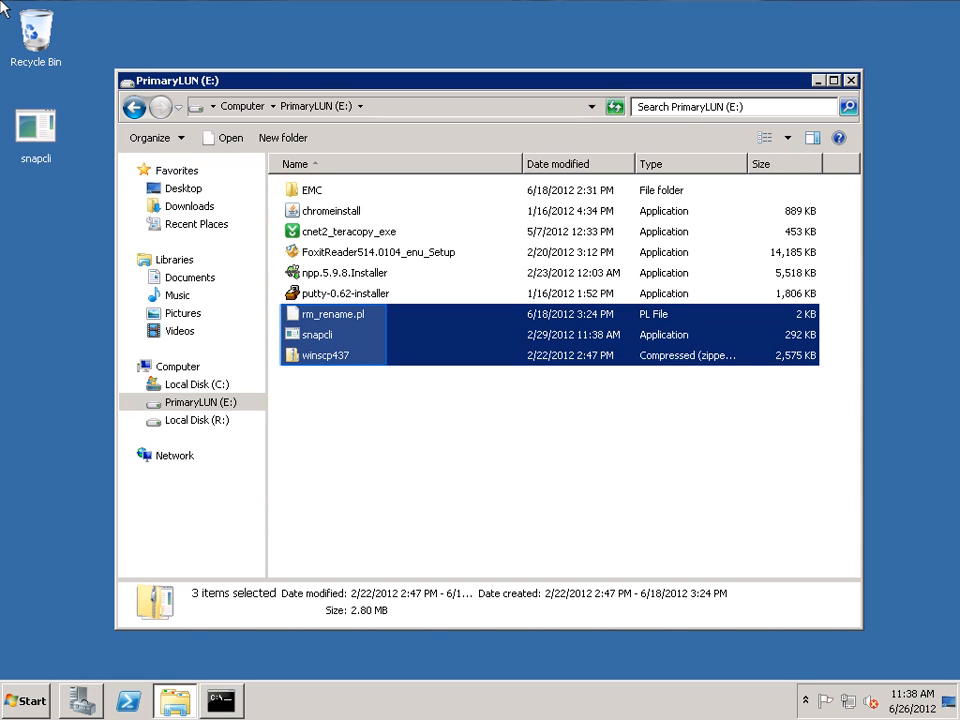
{"action": "left_click", "coordinate": [389, 384]}
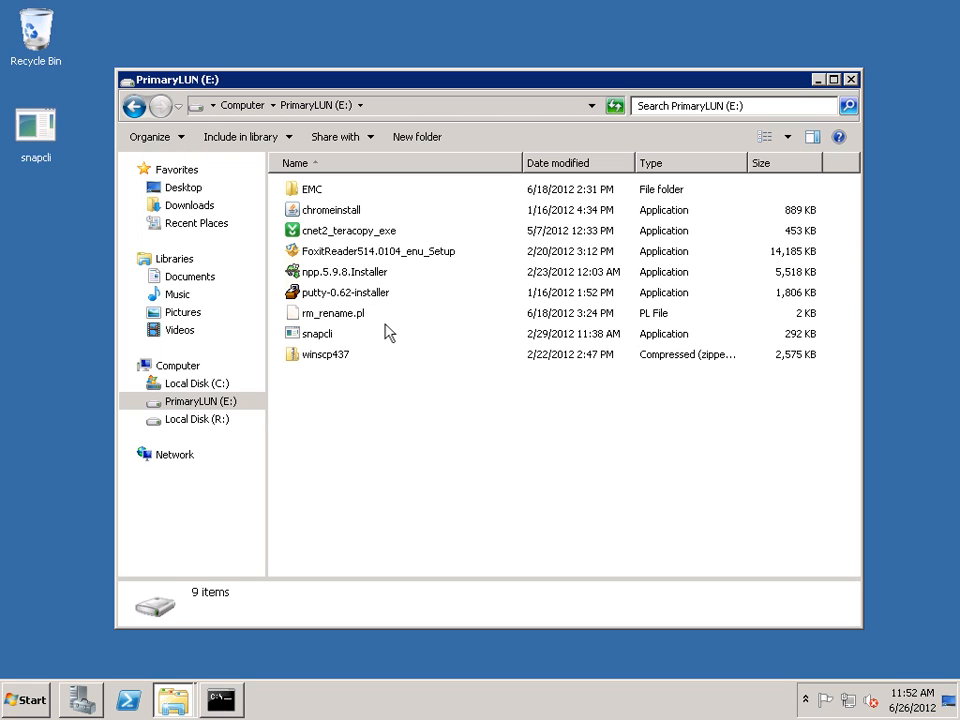
Delete chromeinstall, cnet2_teracopy_exe and FoxitReader514.0104_enu_Setup from the PrimaryLUN (E:) drive.
{"action": "left_click_drag", "start_coordinate": [389, 218], "coordinate": [352, 256]}
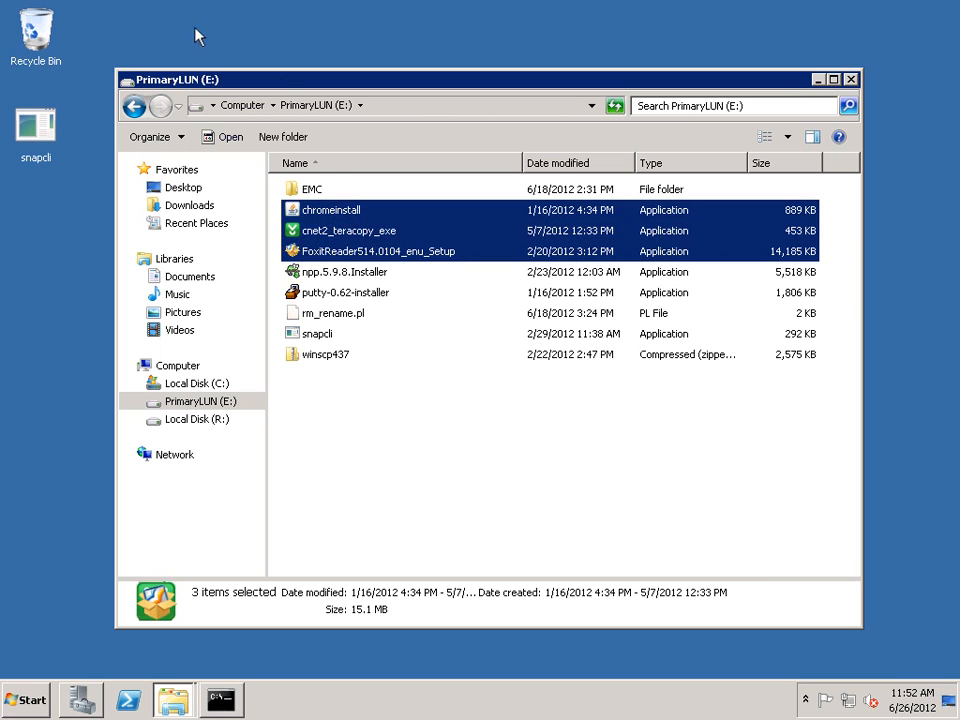
{"action": "key", "text": "Delete"}
{"action": "key", "text": "Return"}
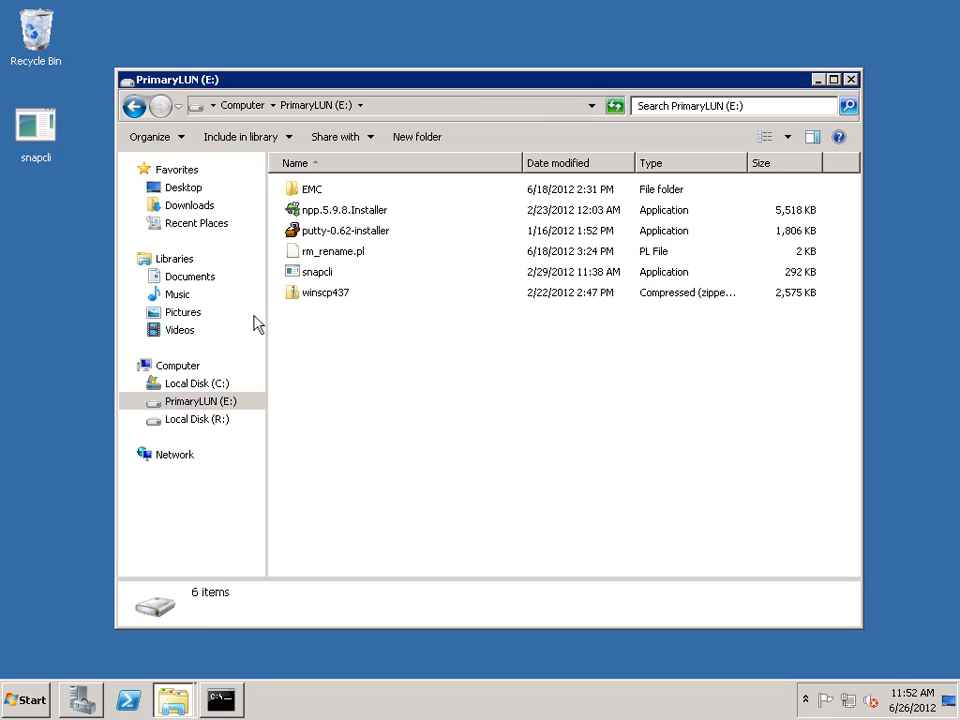
Copy the EMC folder from Program Files (x86) on drive C: into the root of PrimaryLUN (E:).
{"action": "mouse_move", "coordinate": [183, 700]}
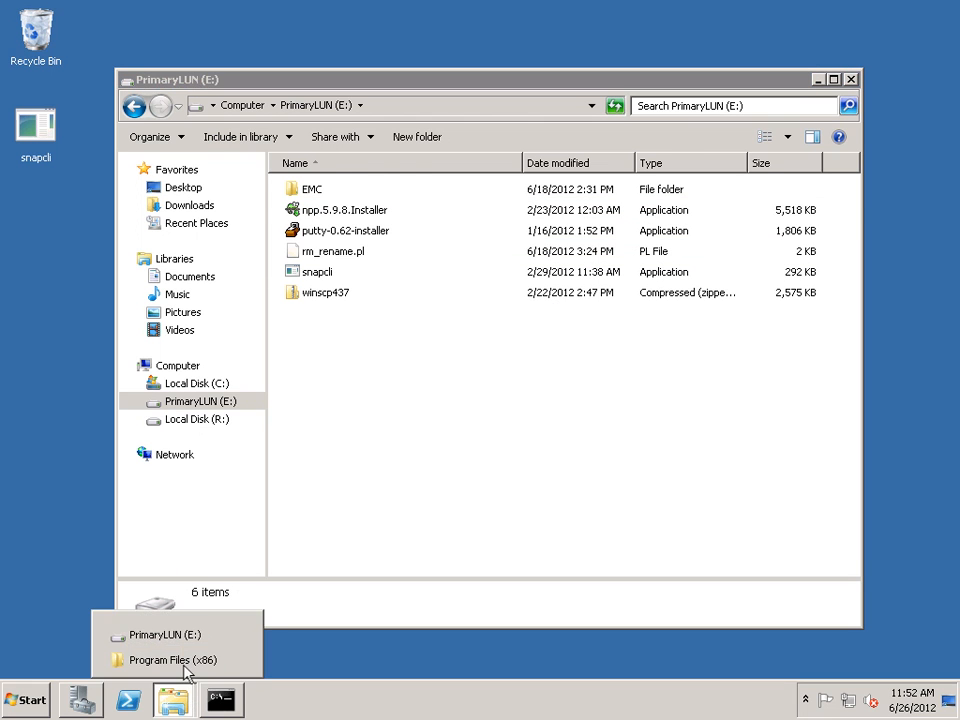
{"action": "left_click", "coordinate": [183, 664]}
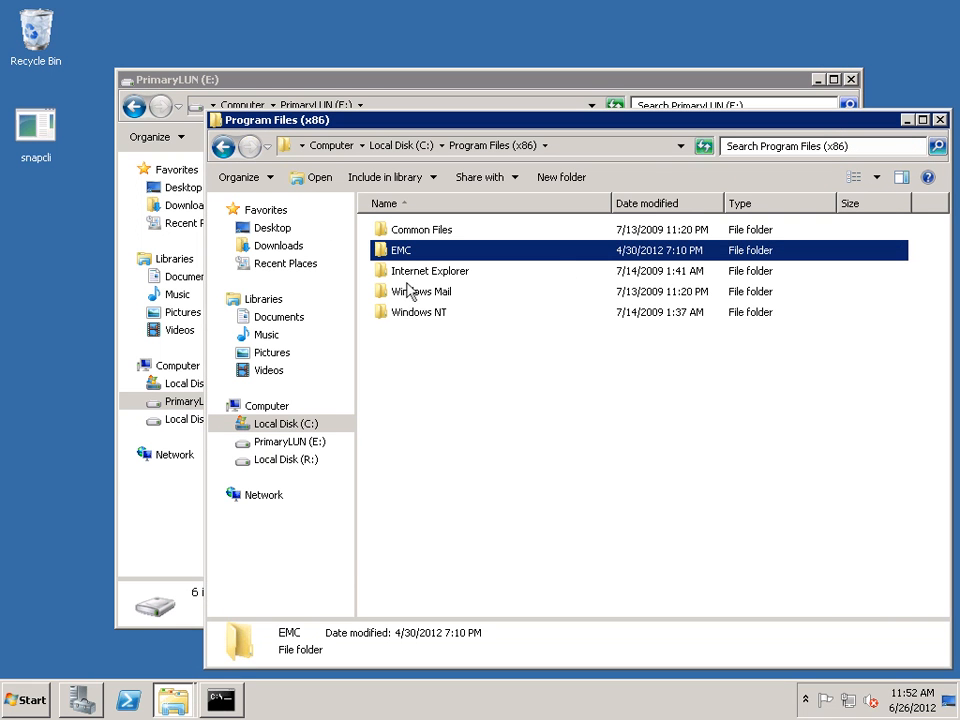
{"action": "right_click", "coordinate": [408, 252]}
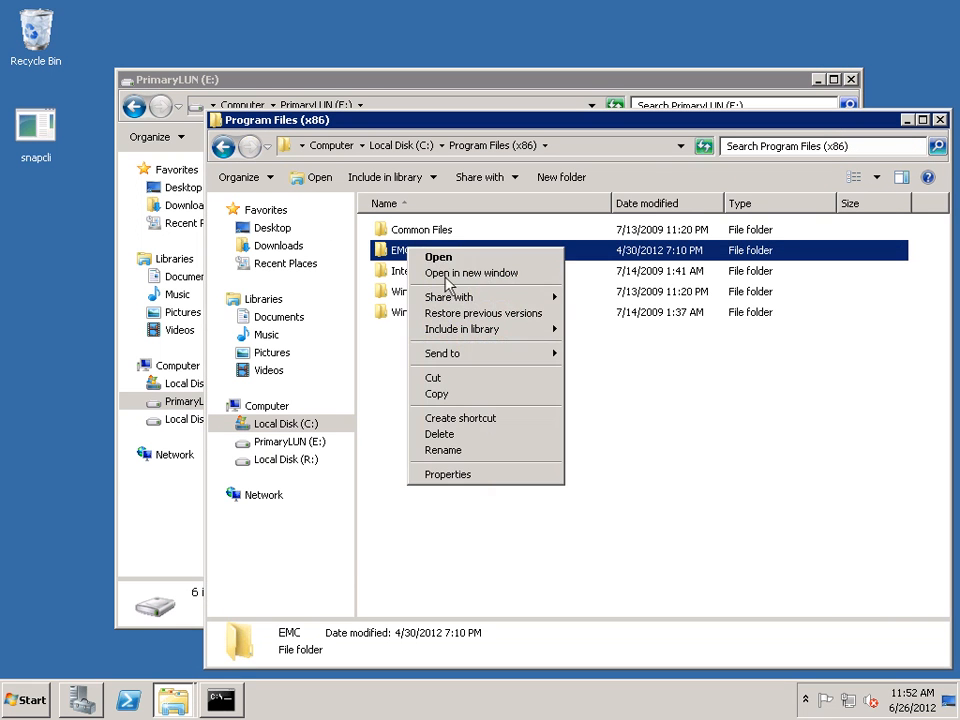
{"action": "left_click", "coordinate": [463, 394]}
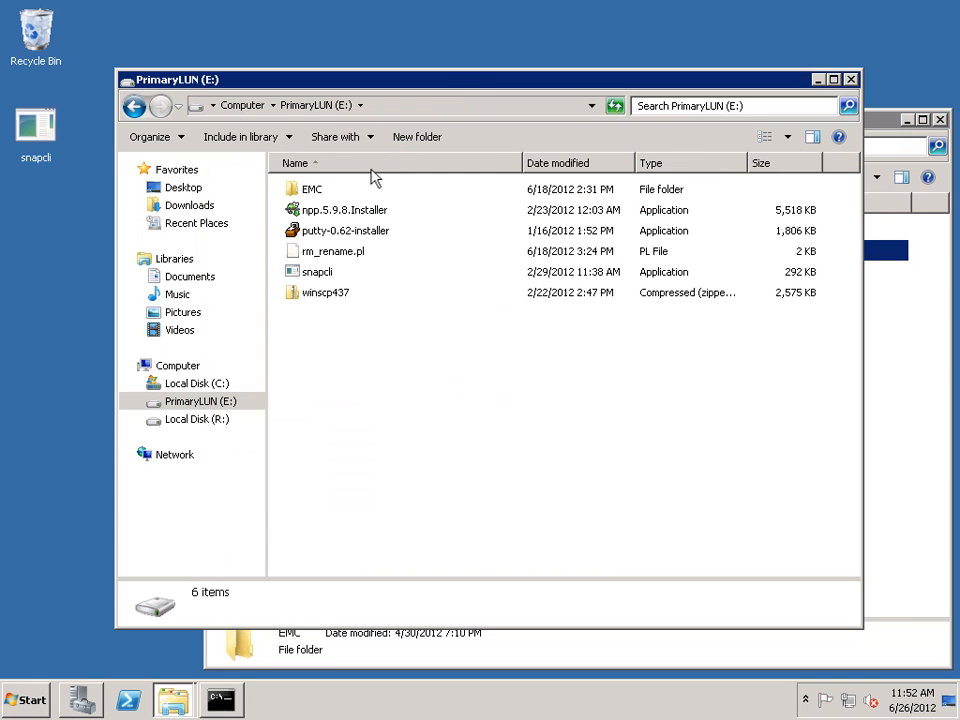
{"action": "right_click", "coordinate": [353, 345]}
{"action": "left_click", "coordinate": [385, 449]}
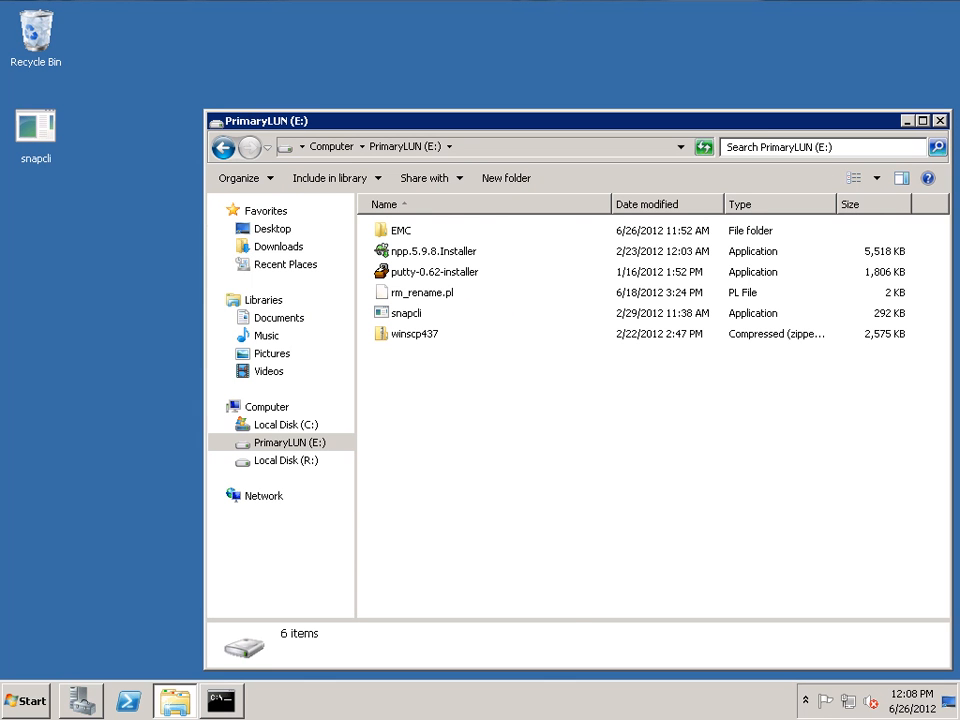
Create a new text document named Snap1 in the root of the PrimaryLUN (E:) drive.
{"action": "right_click", "coordinate": [397, 387]}
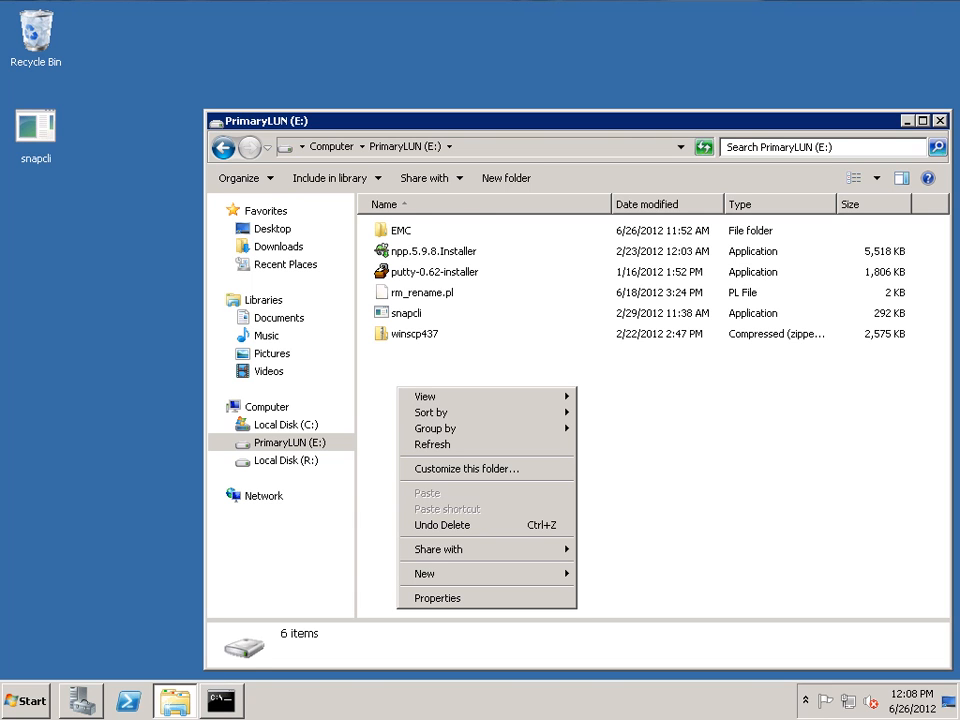
{"action": "type", "text": "wtSnap1"}
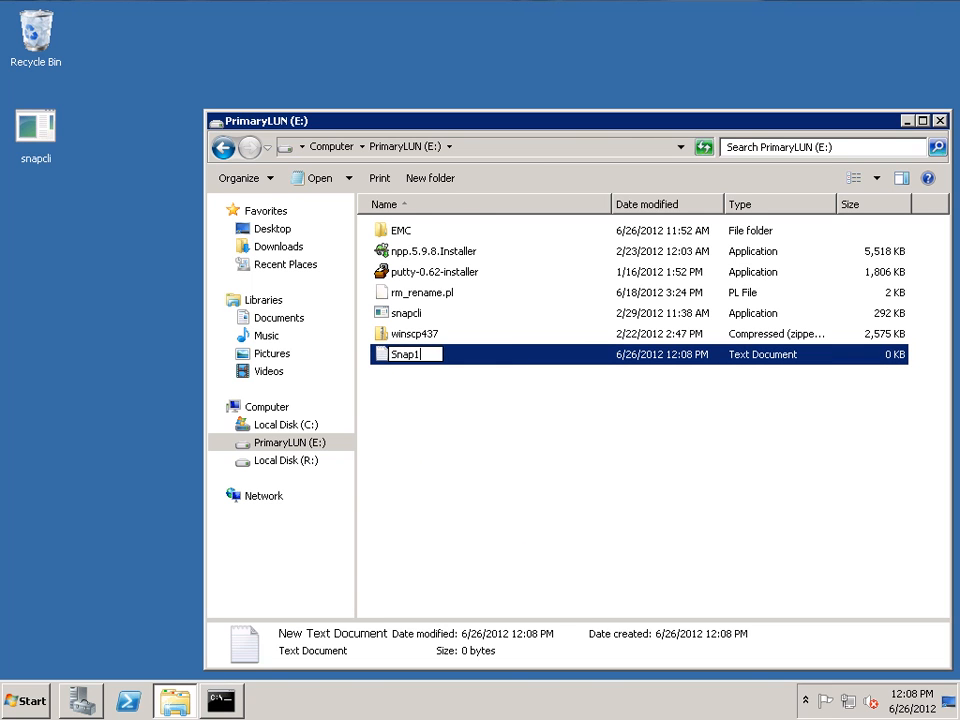
{"action": "key", "text": "Return"}
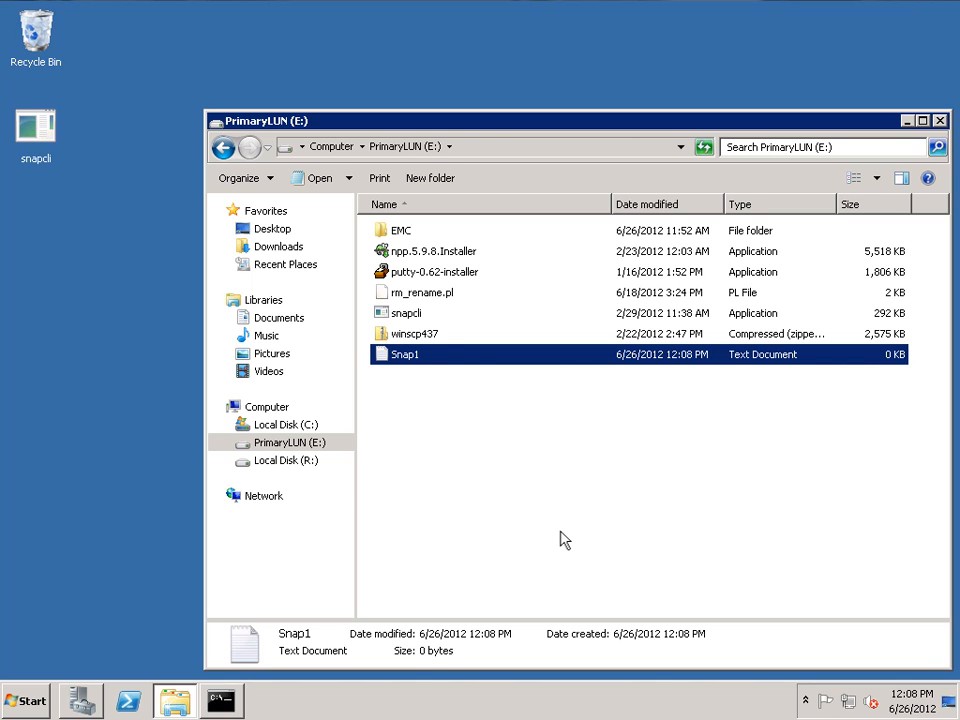
Switch to the Command Prompt and flush drive E: with snapcli flush -o E:.
{"action": "left_click", "coordinate": [222, 701]}
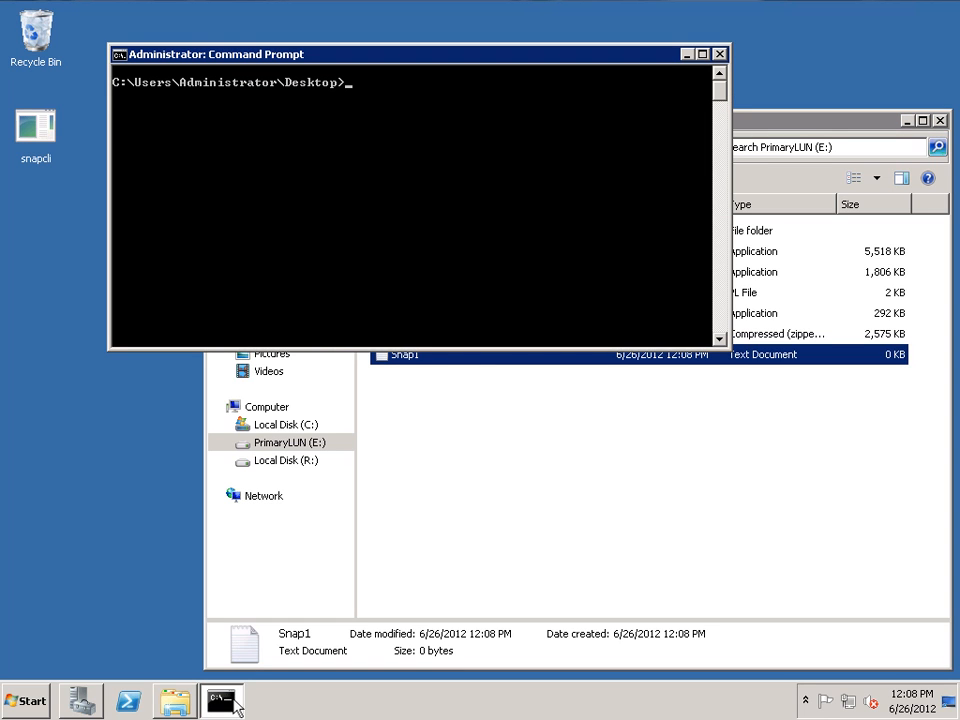
{"action": "type", "text": "snapcli flush -o E:"}
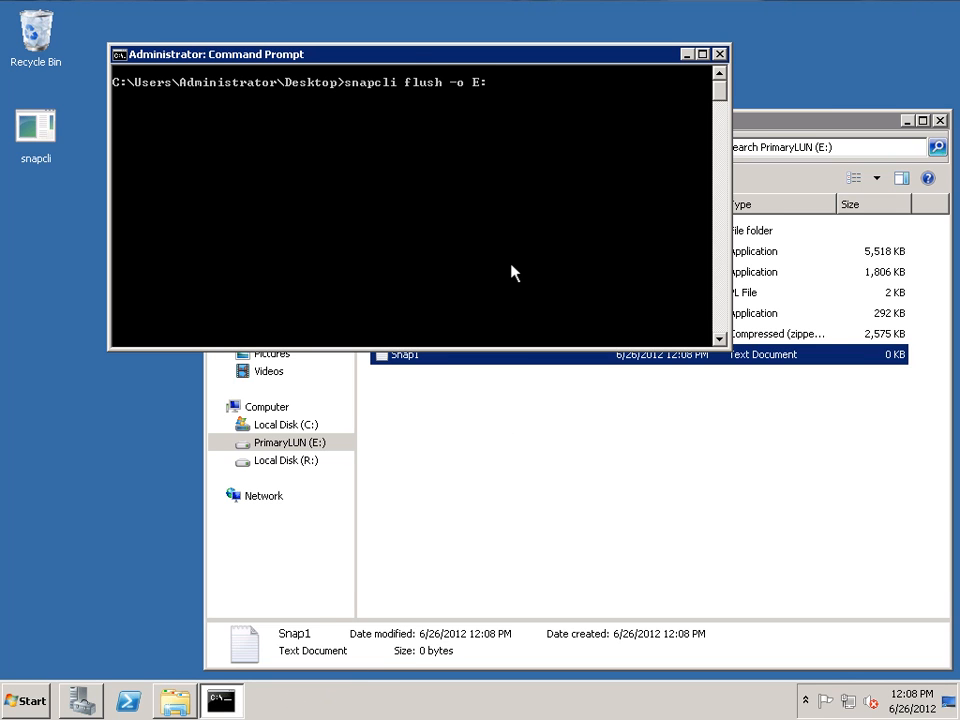
{"action": "key", "text": "Return"}
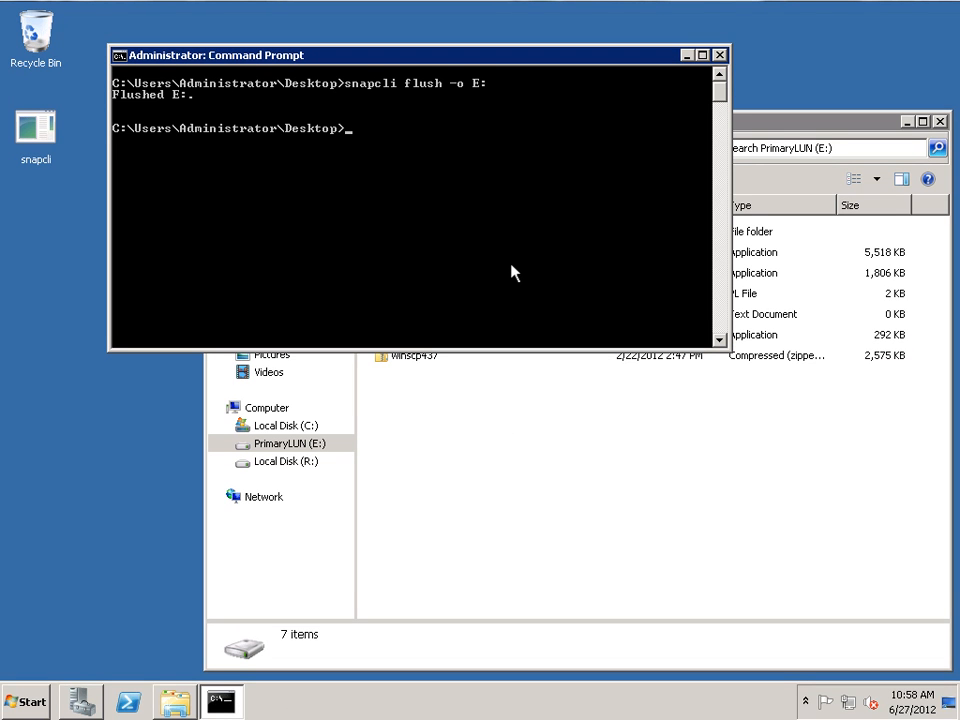
Detach snapshot snap1 from drive E: with snapcli detach -s snap1 -o E:.
{"action": "type", "text": "snapcli detach -s sna"}
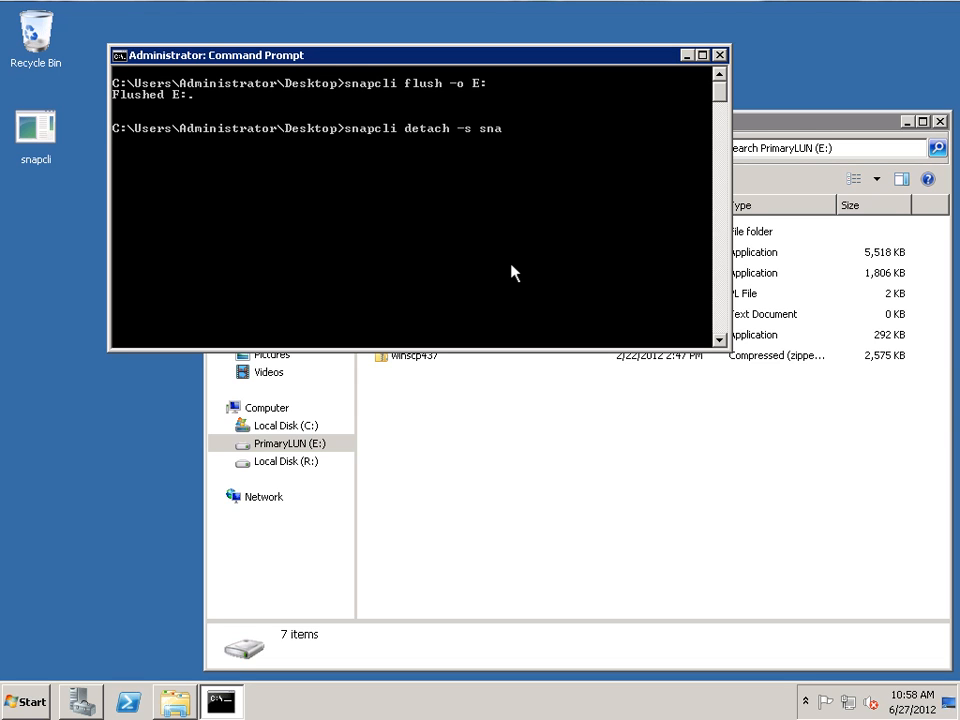
{"action": "type", "text": "p1 -o E:"}
{"action": "key", "text": "Return"}
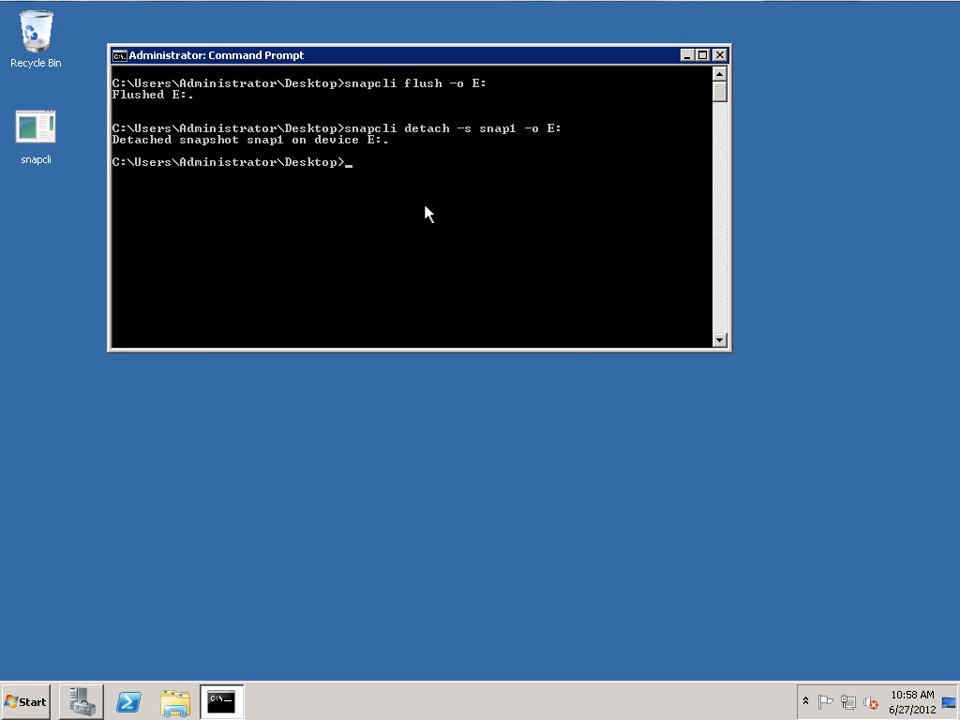
Attach snapshot snap2 with snapcli attach -s snap2 -f -r 0, and open the PrimaryLUN (E:) drive in Windows Explorer.
{"action": "type", "text": "snapcli attach -s sna"}
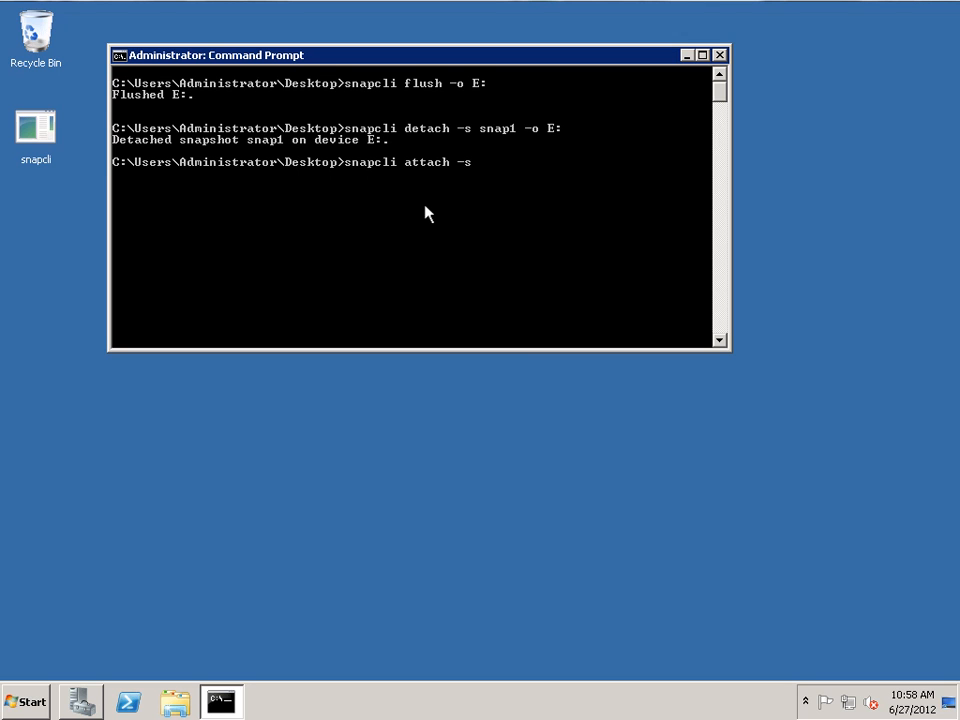
{"action": "type", "text": "p2 -f"}
{"action": "type", "text": "-r 0"}
{"action": "key", "text": "Return"}
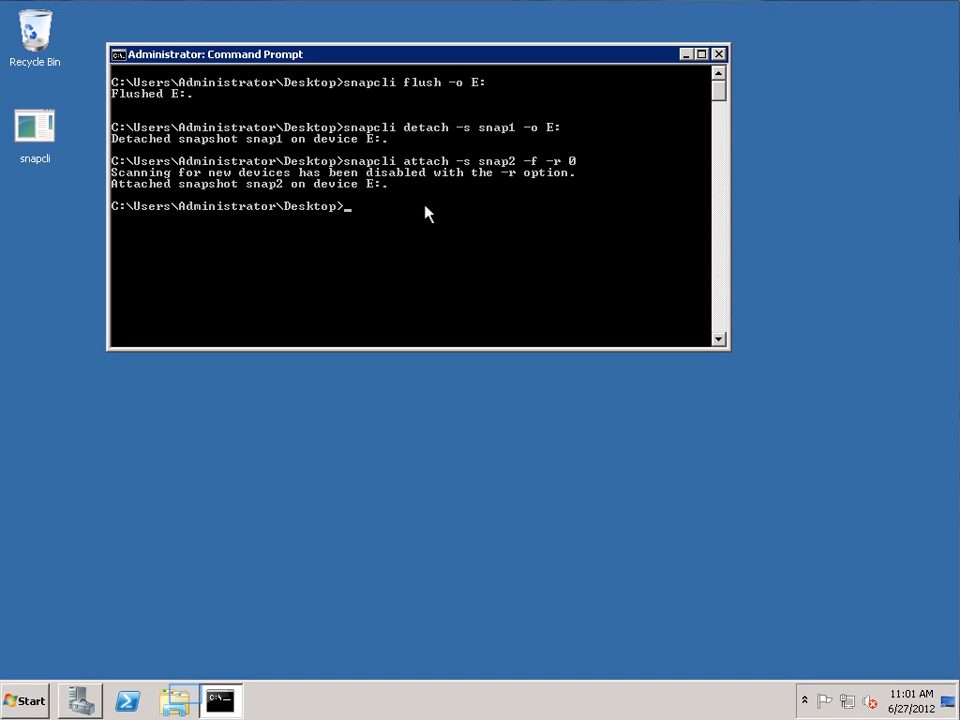
{"action": "left_click", "coordinate": [176, 700]}
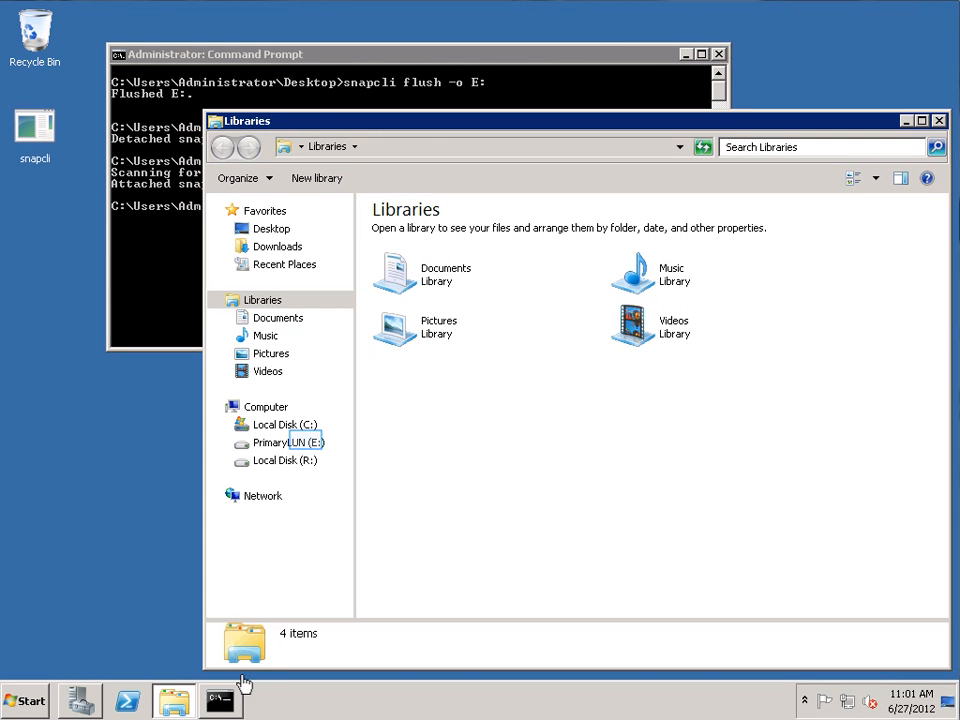
{"action": "left_click", "coordinate": [307, 444]}
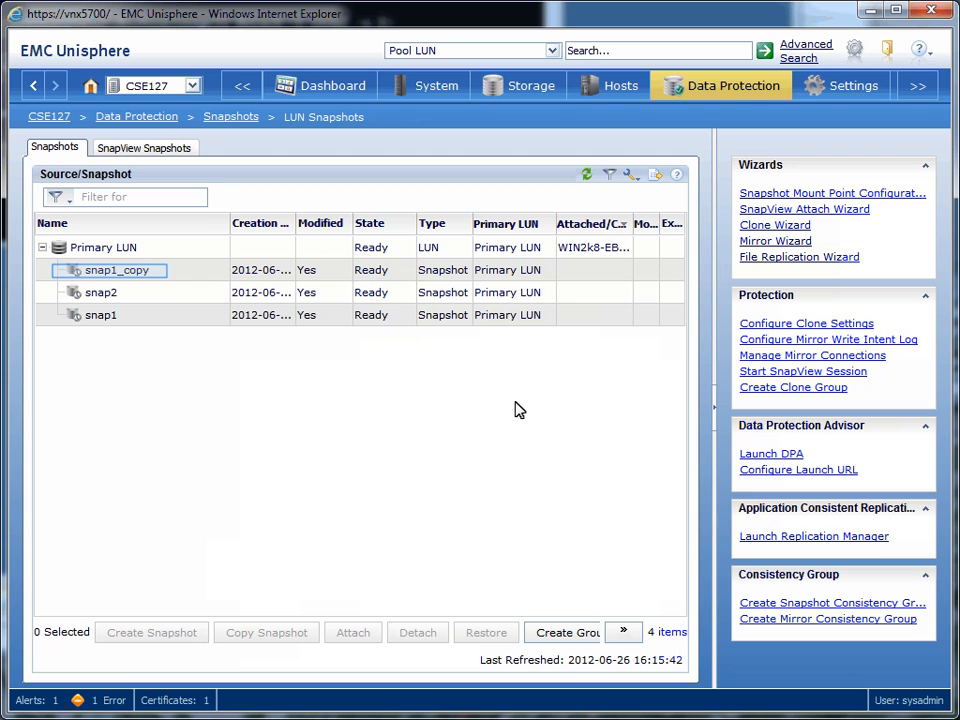
In Unisphere, delete the snap1_copy snapshot of Primary LUN and expand the LUN's remaining snapshots.
{"action": "left_click", "coordinate": [153, 282]}
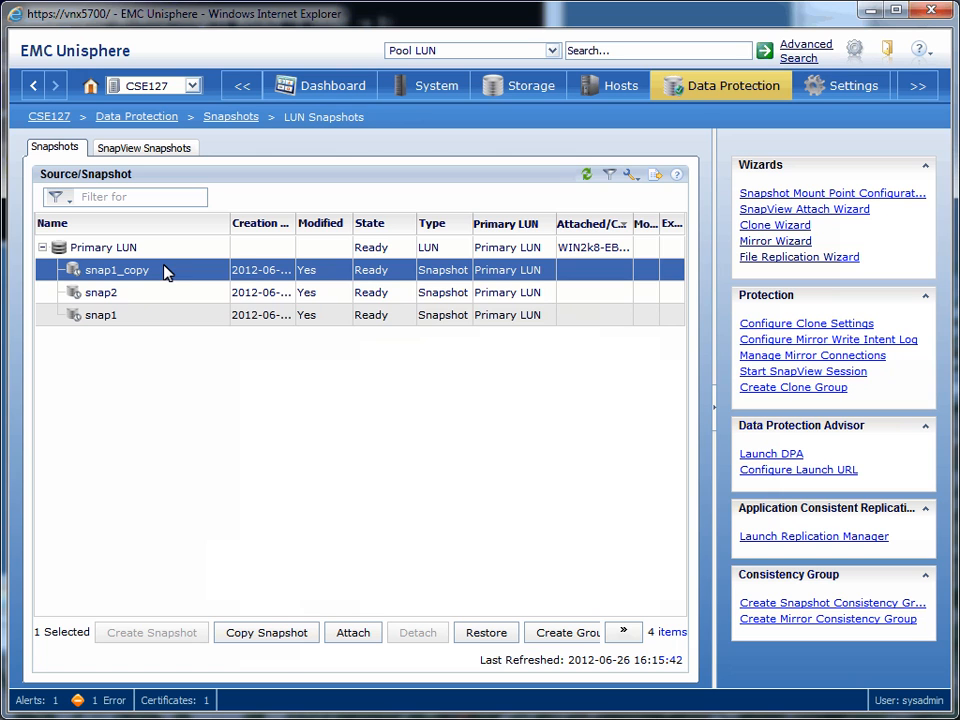
{"action": "right_click", "coordinate": [165, 272]}
{"action": "left_click", "coordinate": [200, 364]}
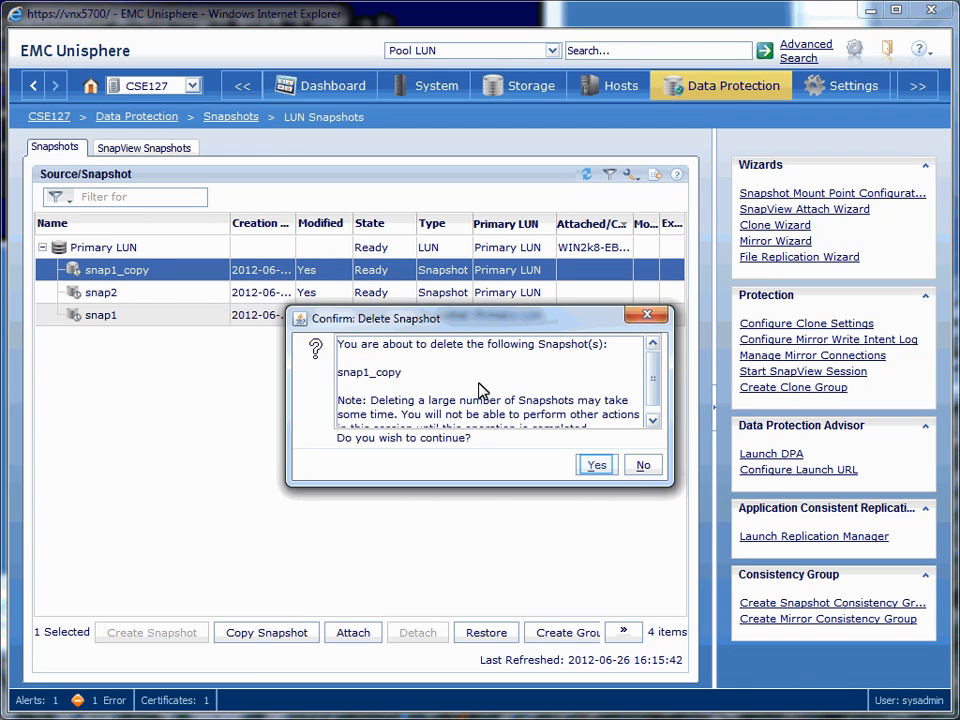
{"action": "left_click", "coordinate": [590, 463]}
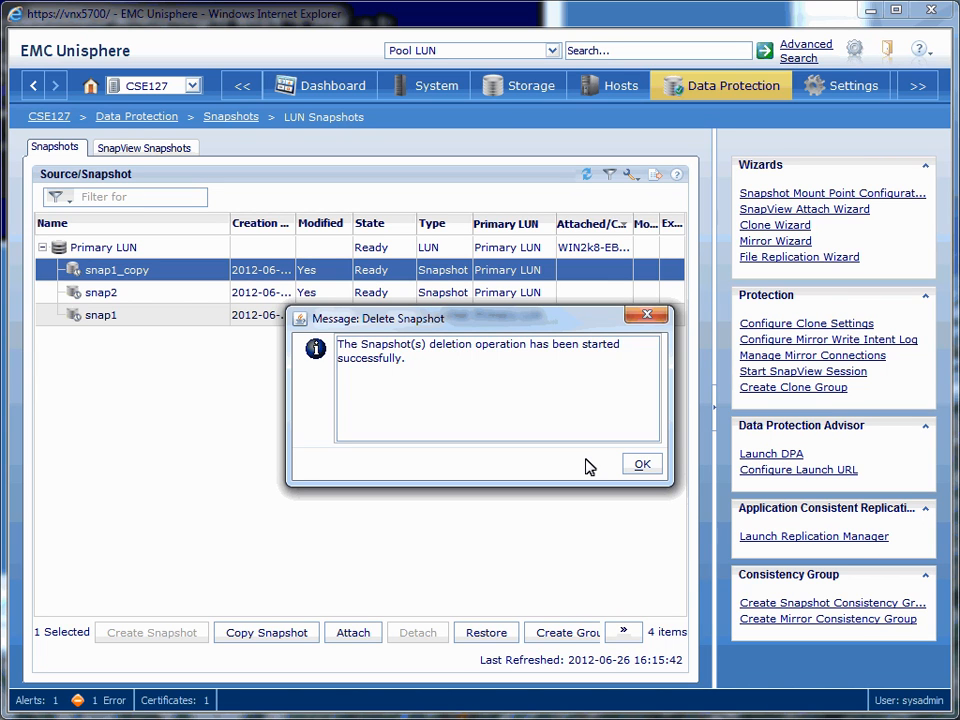
{"action": "left_click", "coordinate": [641, 465]}
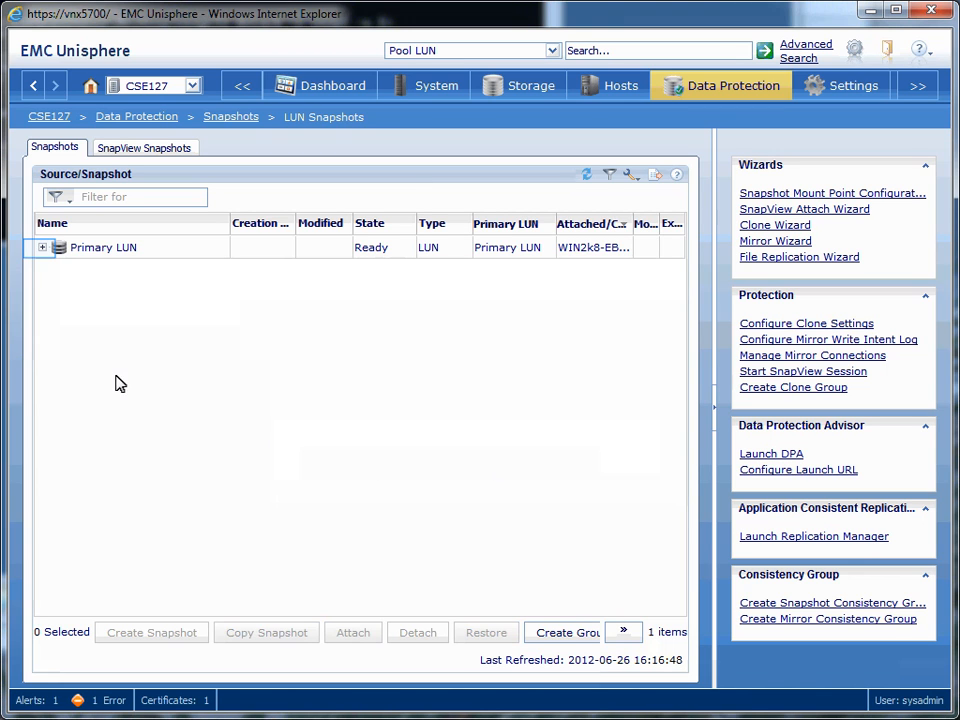
{"action": "left_click", "coordinate": [42, 247]}
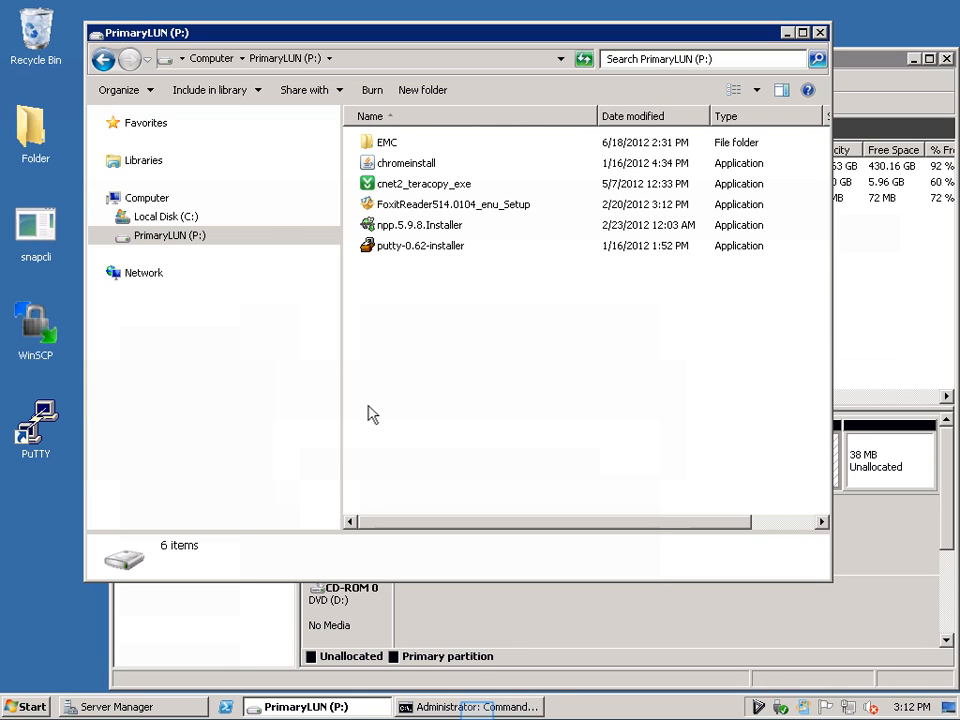
Destroy snap2 from the host's Command Prompt with snapcli destroy -s snap2 -o P:, and refresh Primary LUN's snapshot list in Unisphere.
{"action": "left_click", "coordinate": [478, 707]}
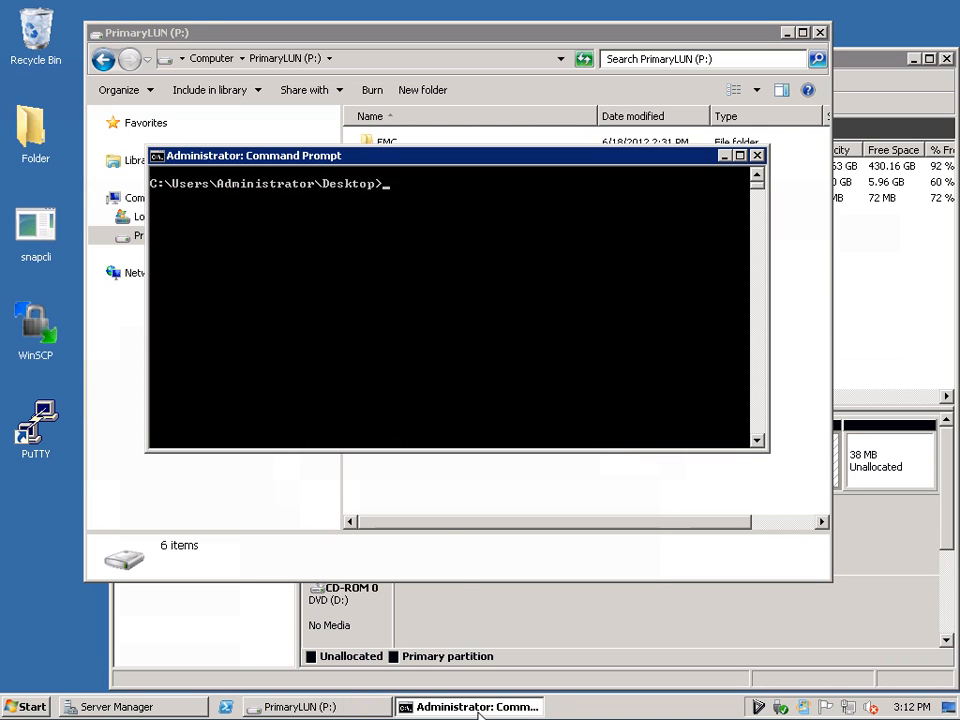
{"action": "type", "text": "snapcli destroy"}
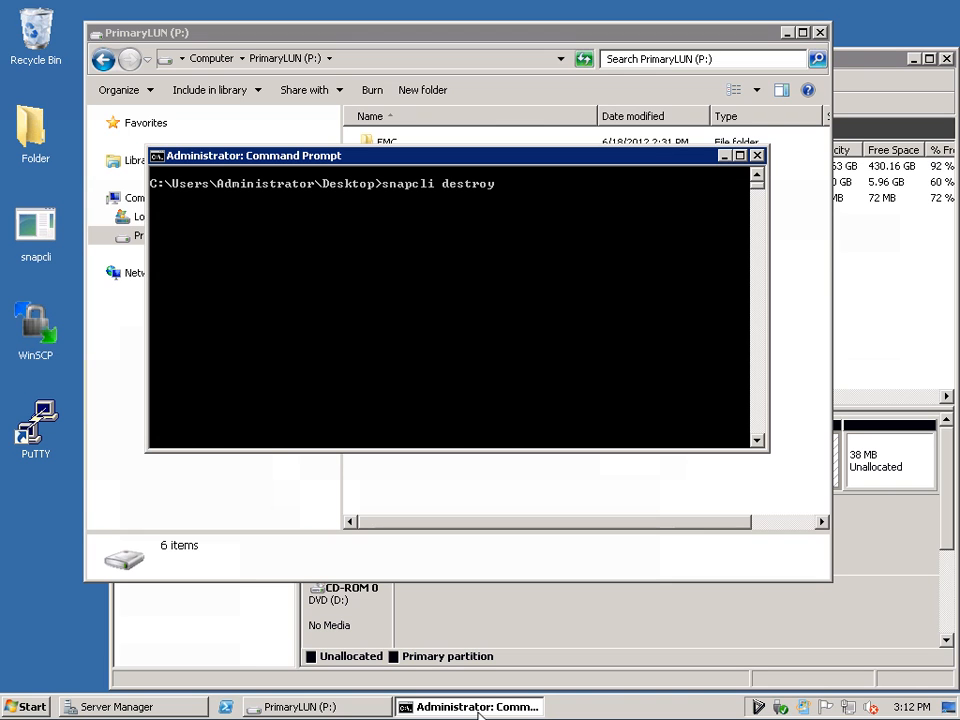
{"action": "type", "text": " -s snap2 -o P"}
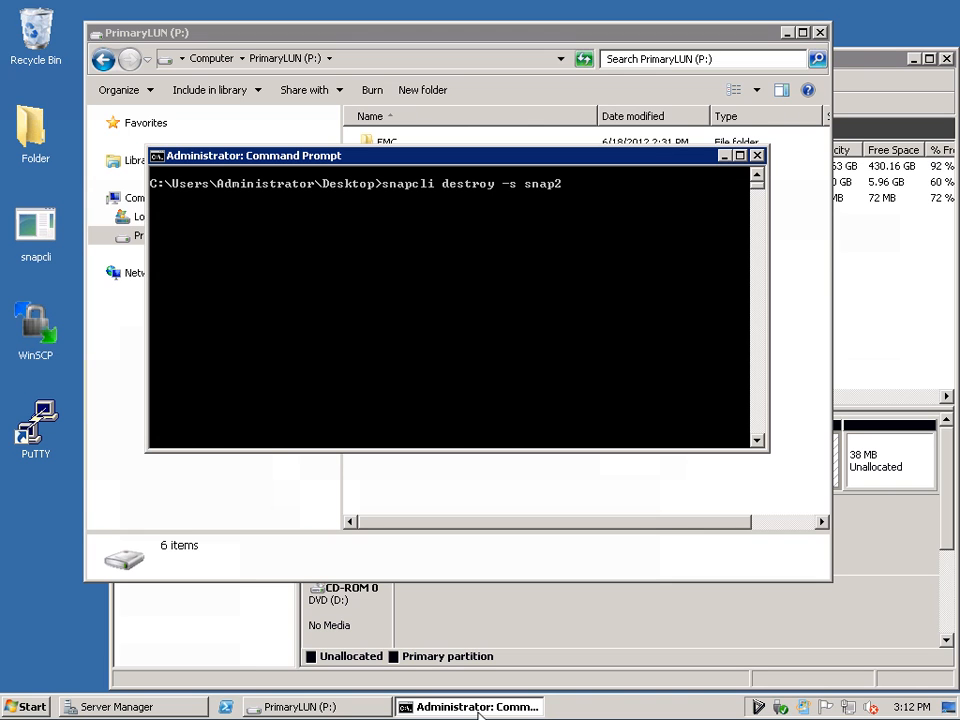
{"action": "type", "text": ":"}
{"action": "key", "text": "Return"}
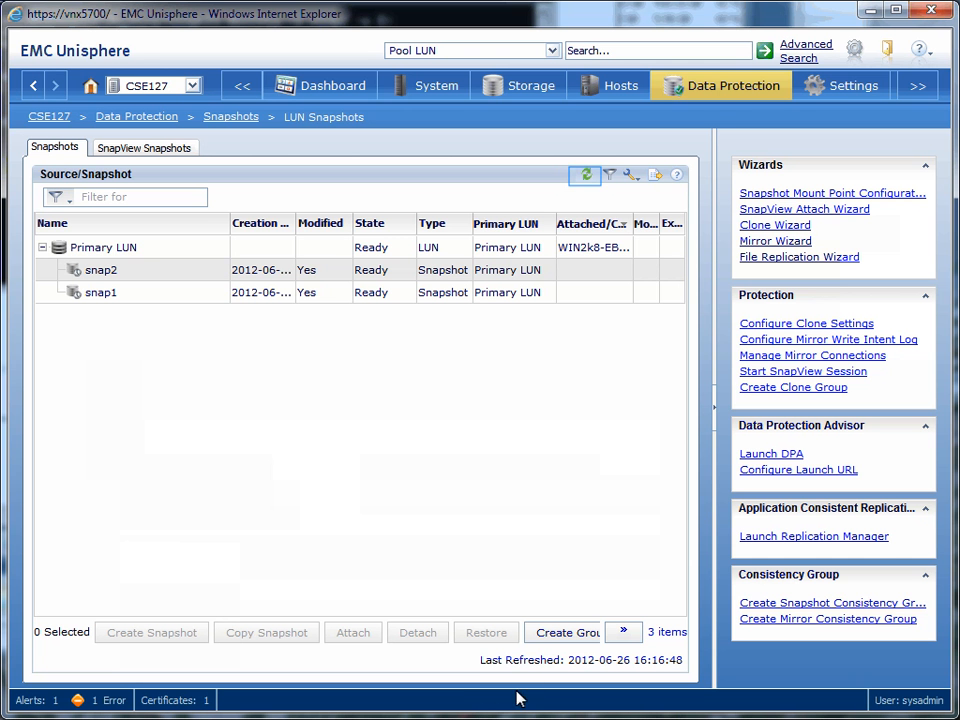
{"action": "left_click", "coordinate": [586, 176]}
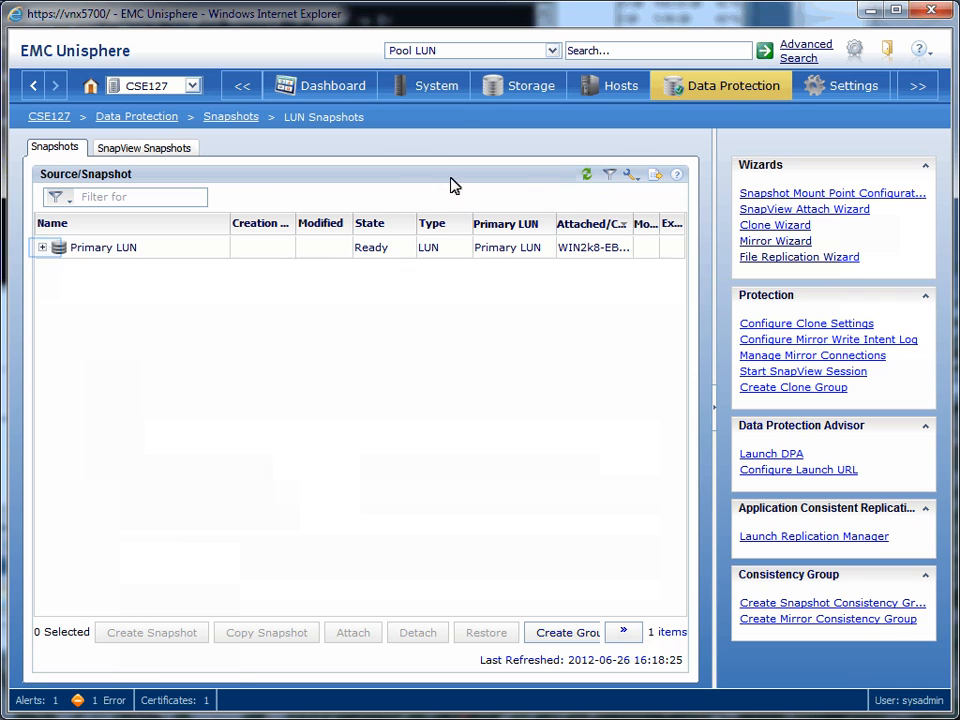
{"action": "left_click", "coordinate": [43, 248]}
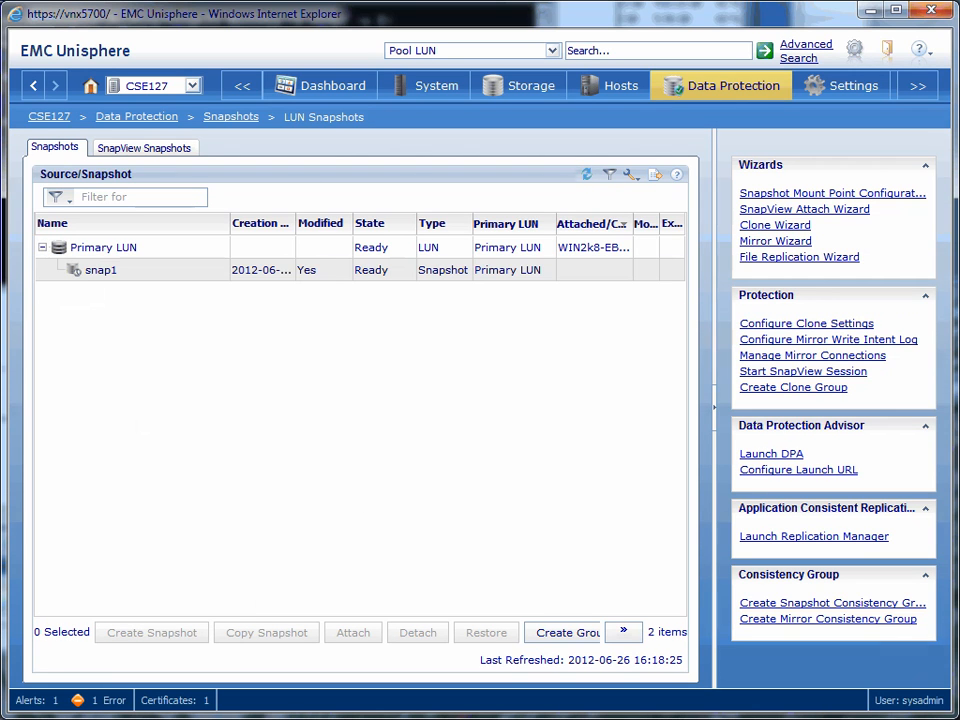